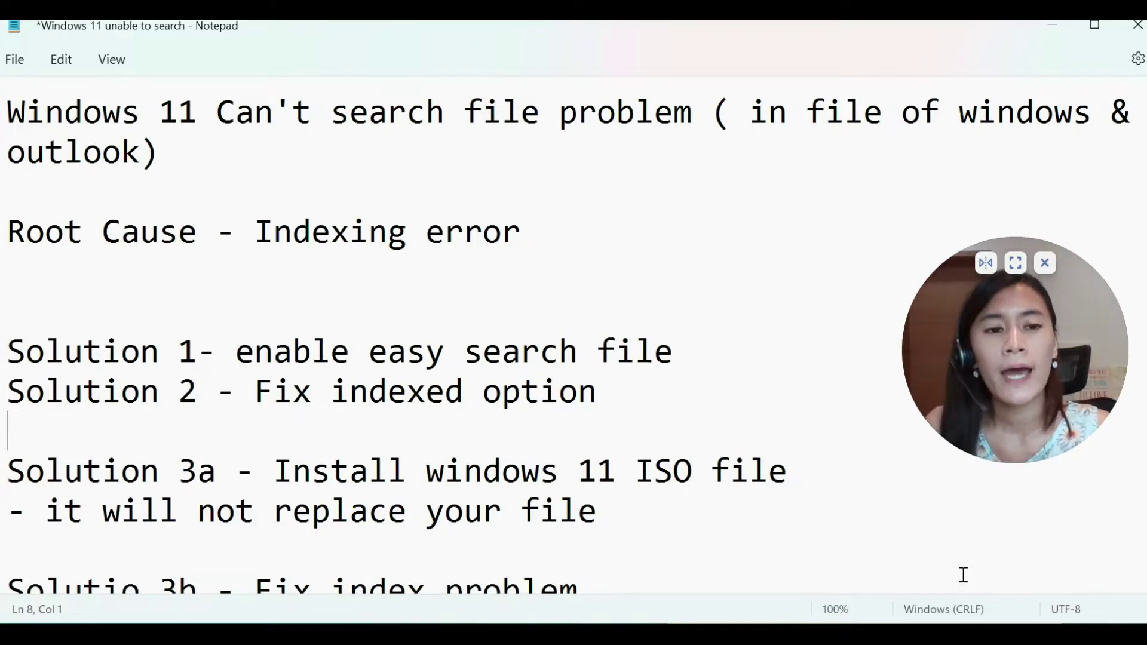
Review the Root Cause text and scroll through Solutions 1 to 3b in the Notepad notes
left_click_drag(243, 236, 556, 240)
left_click(557, 242)
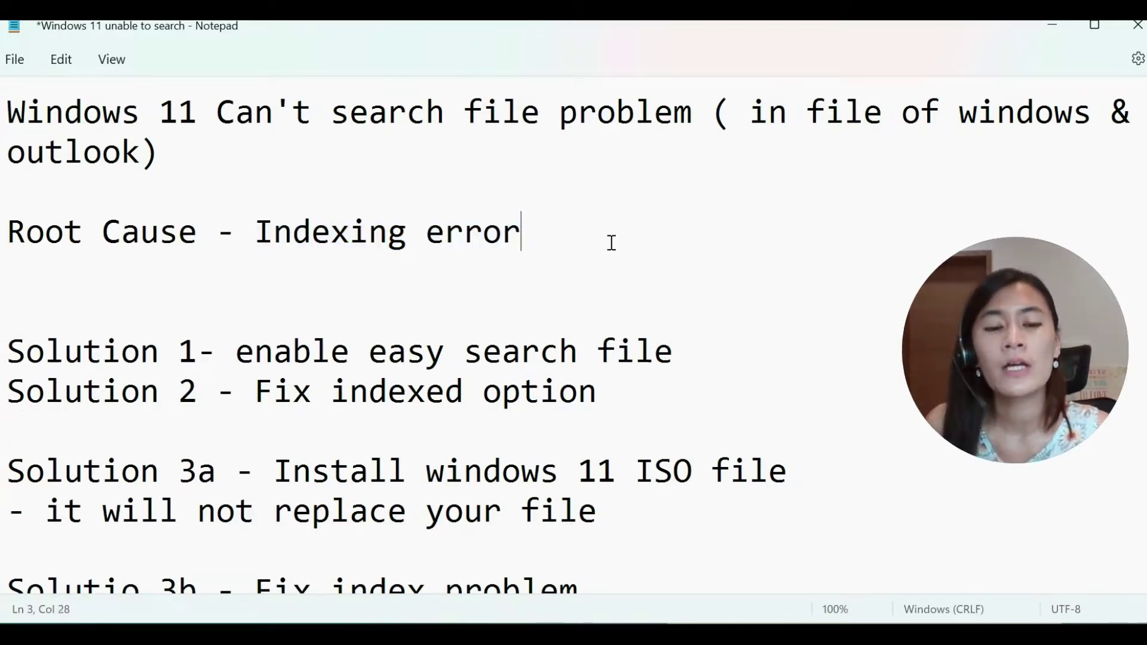
scroll(590, 300, "down", 1)
scroll(590, 300, "down", 2)
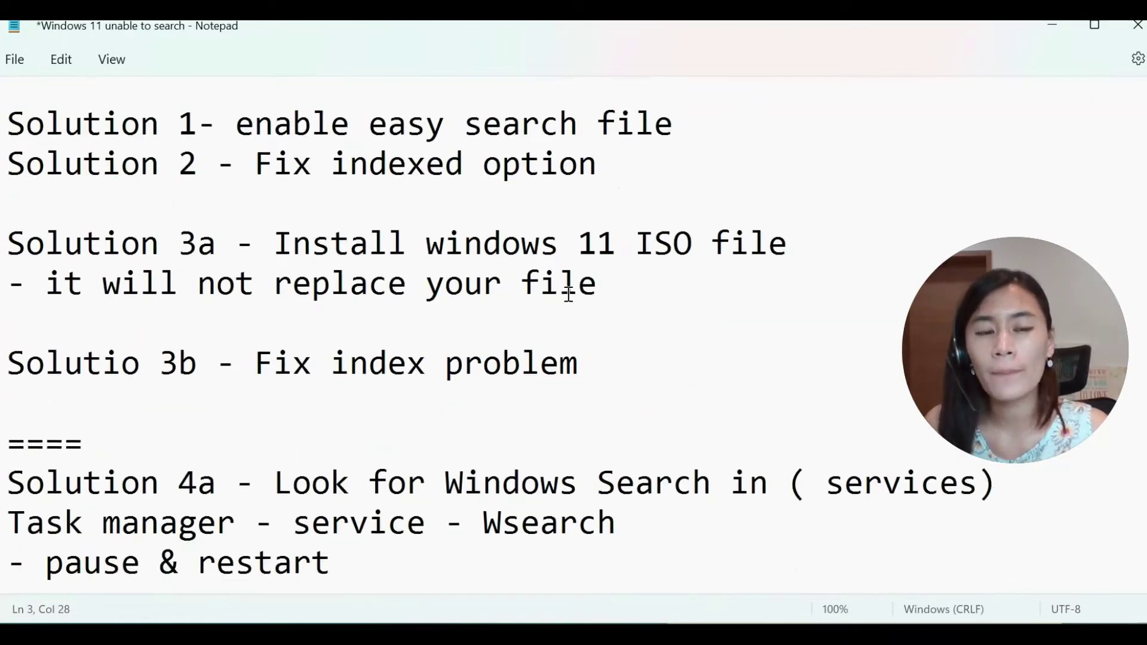
scroll(577, 293, "up", 2)
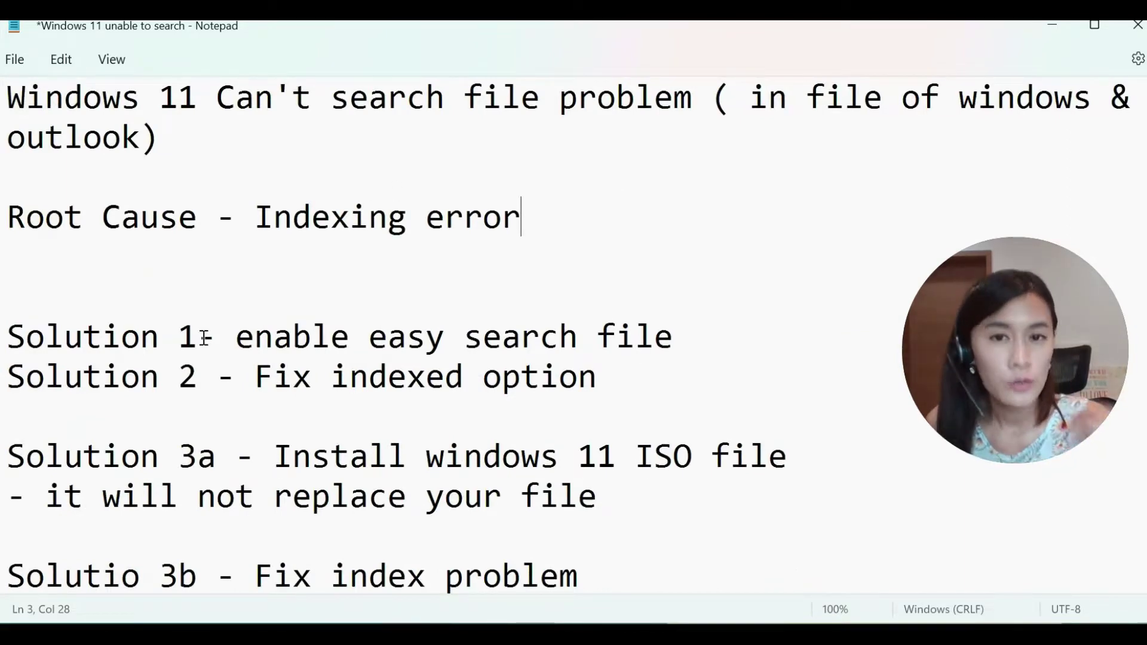
scroll(310, 487, "down", 2)
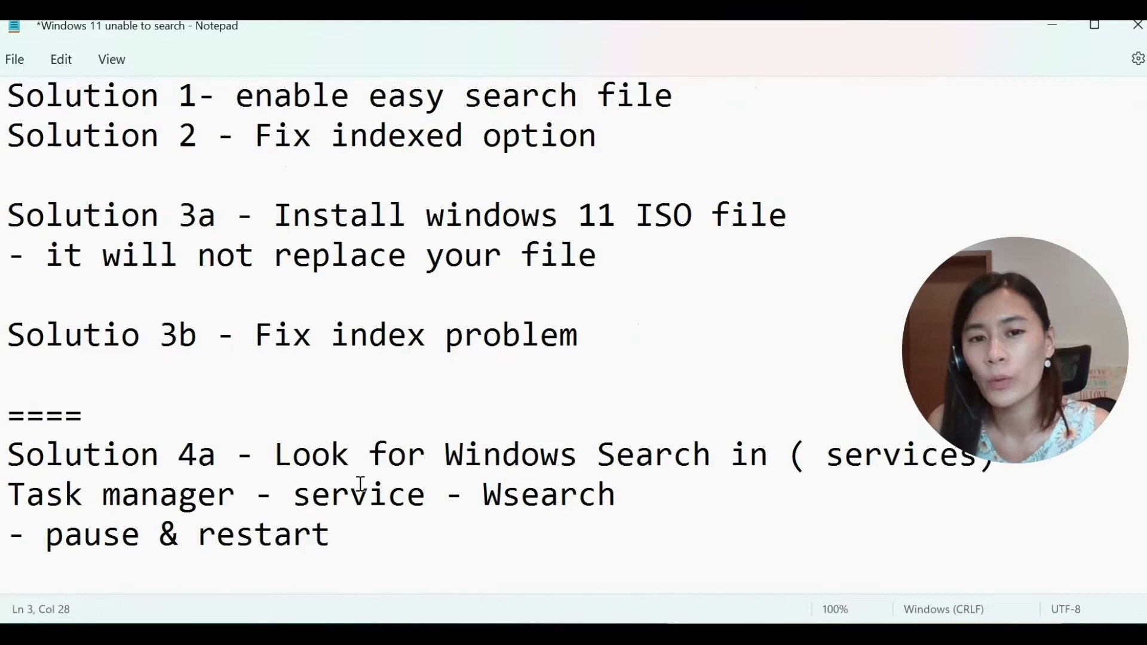
scroll(453, 509, "up", 2)
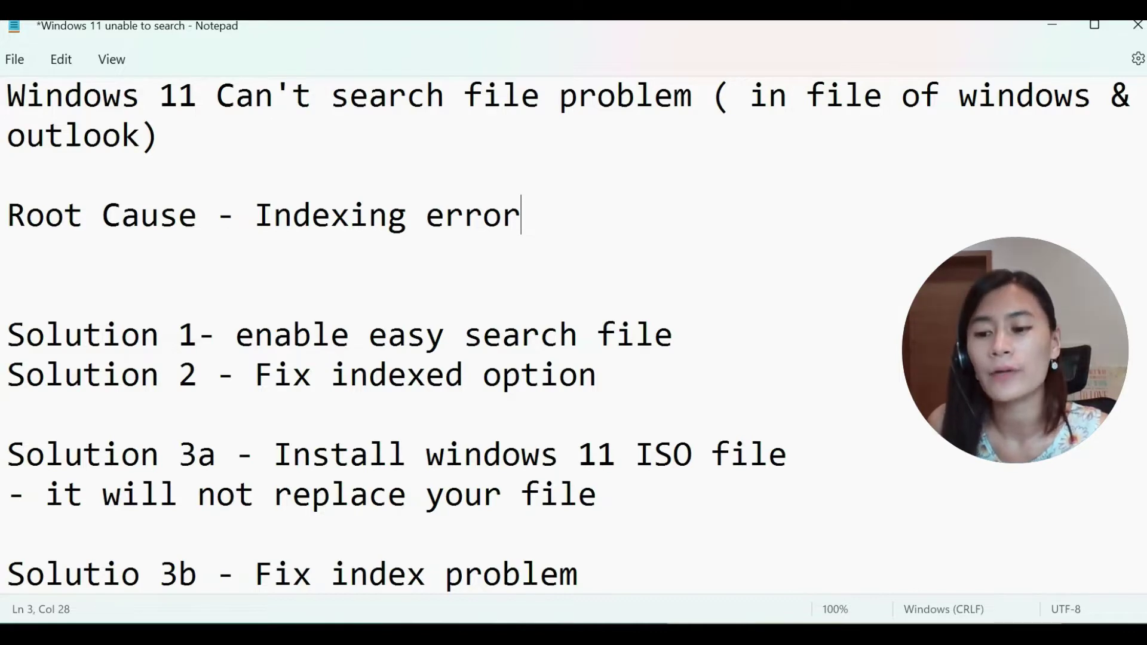
Minimize the notes and open the 00 AA folder in a maximized window
left_click(1053, 26)
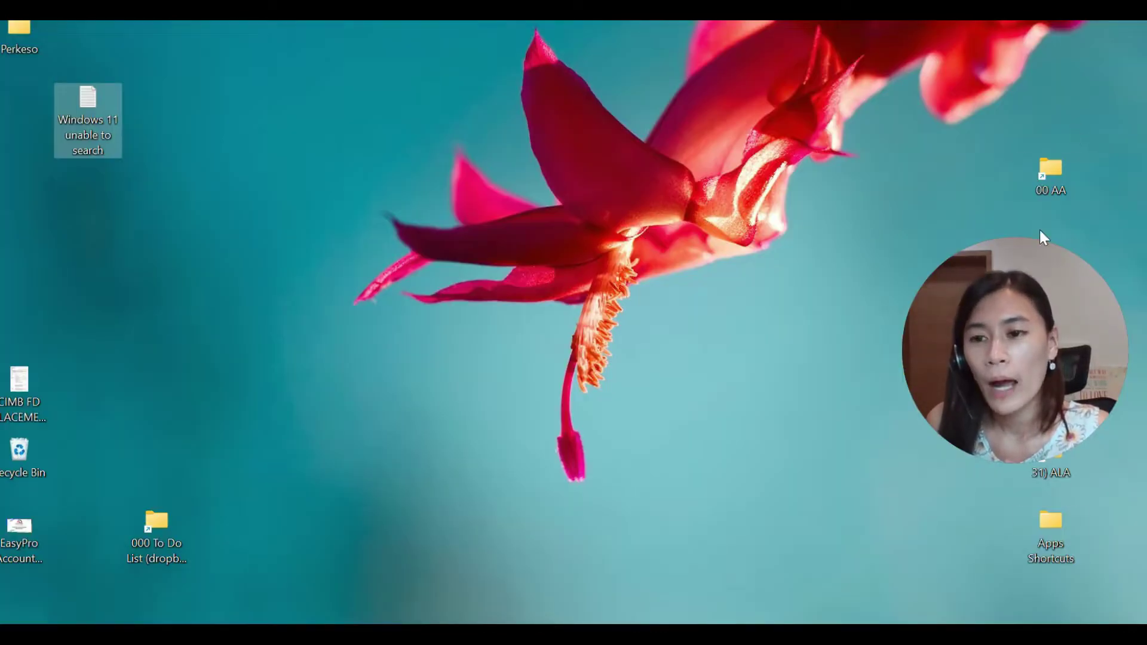
left_click_drag(1013, 341, 854, 347)
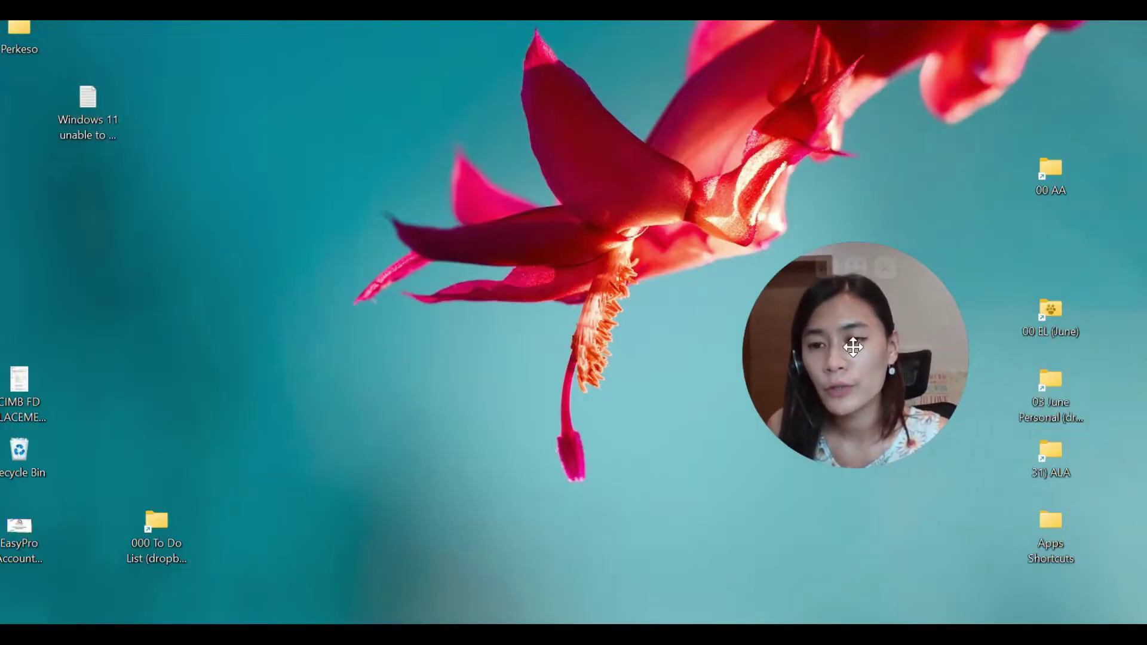
mouse_move(914, 353)
right_click(1049, 179)
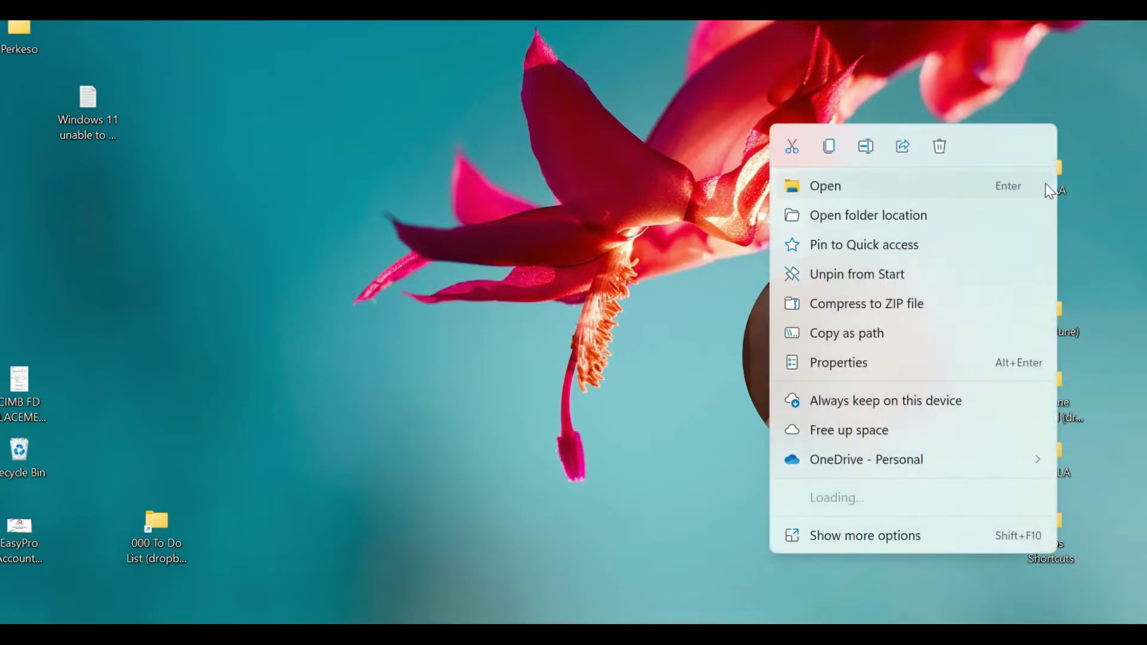
left_click(878, 187)
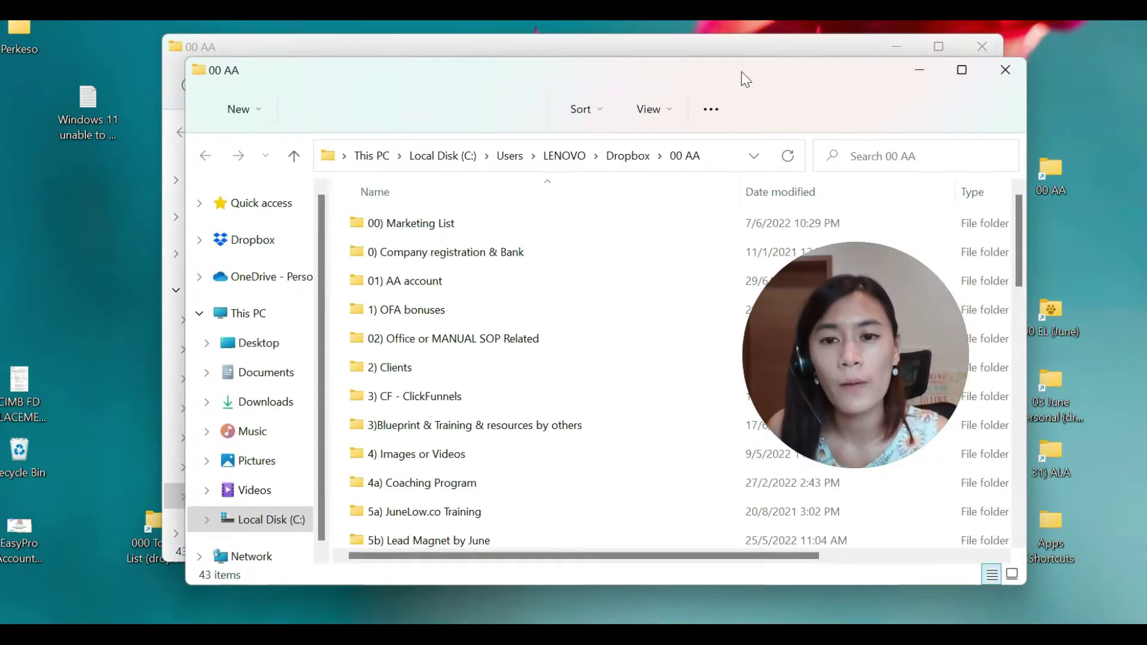
double_click(755, 82)
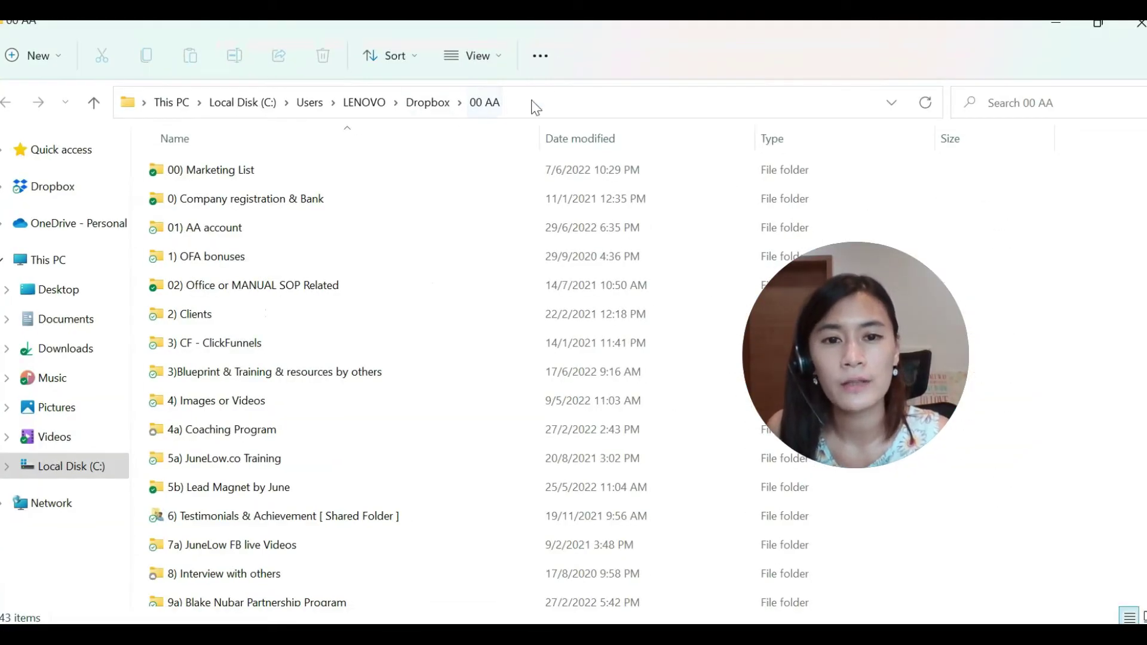
Uncheck 'Don't use the index…' in Folder Options' Search tab, then search 00 AA for 'amazing'
left_click(540, 64)
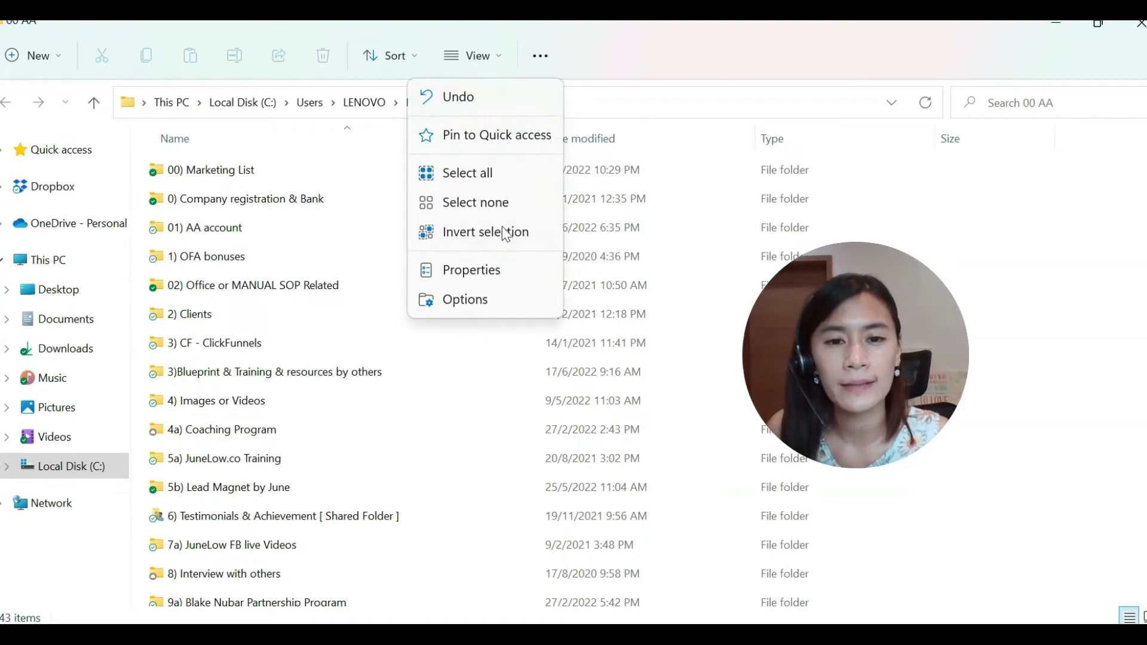
left_click(491, 312)
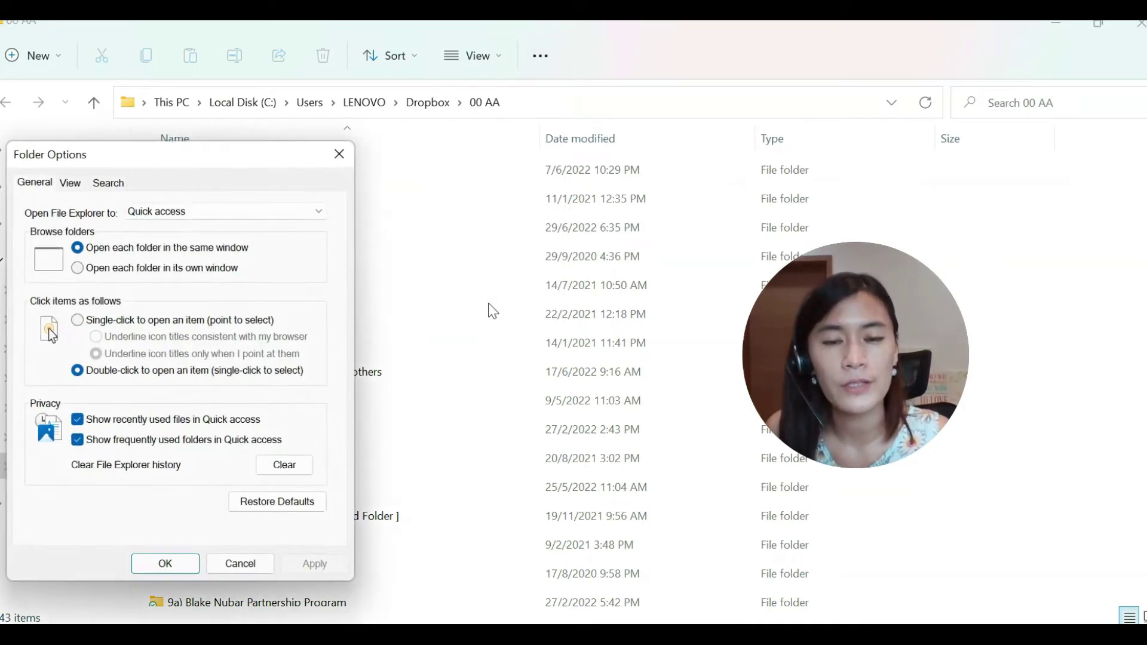
left_click_drag(225, 157, 309, 125)
left_click(190, 155)
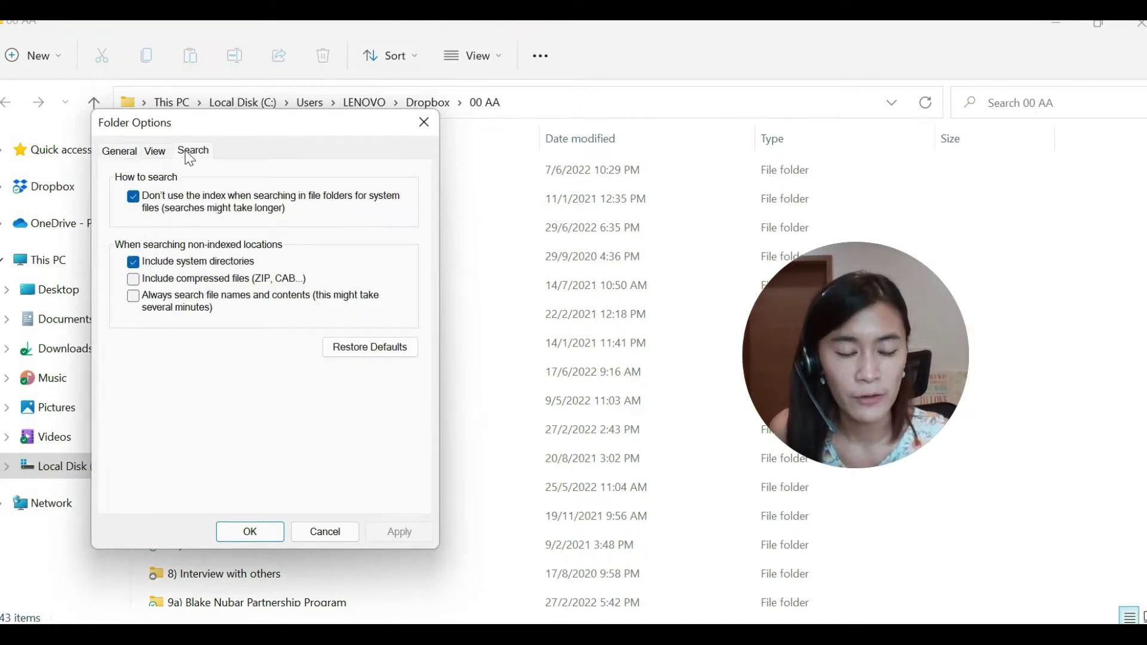
left_click(137, 201)
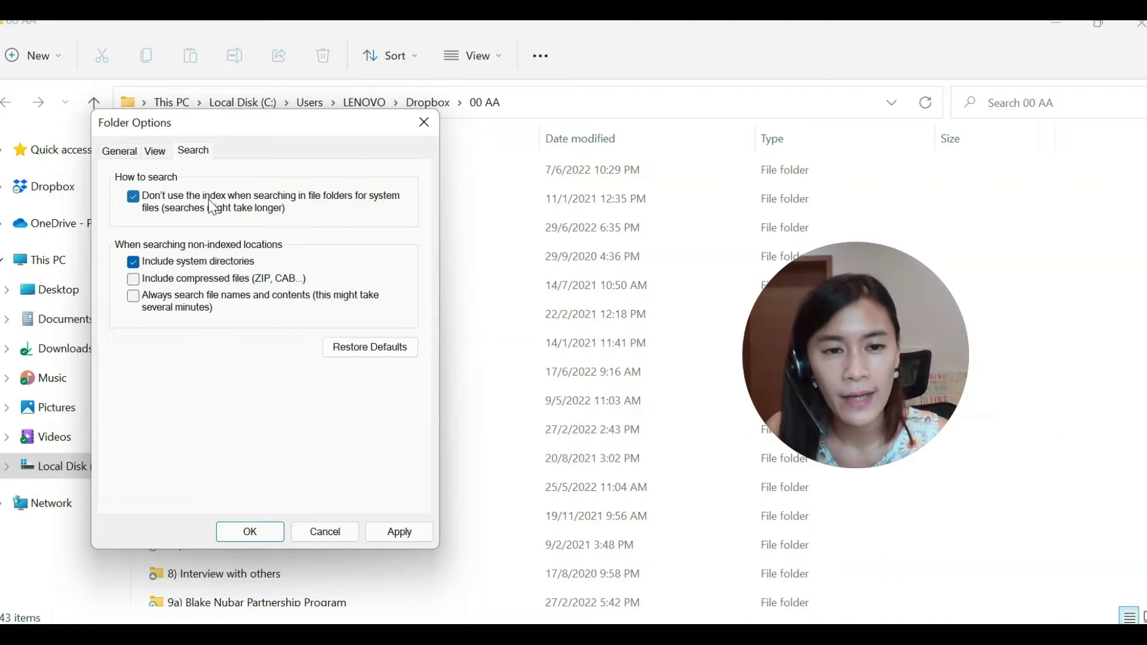
left_click(275, 533)
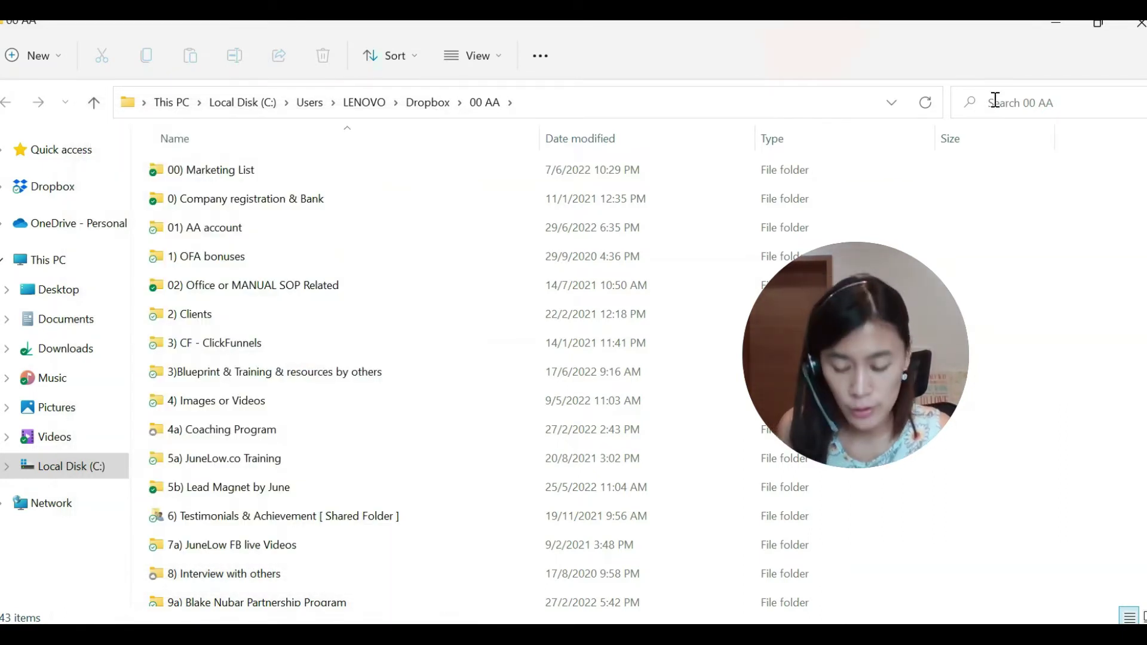
left_click(996, 100)
type("ama")
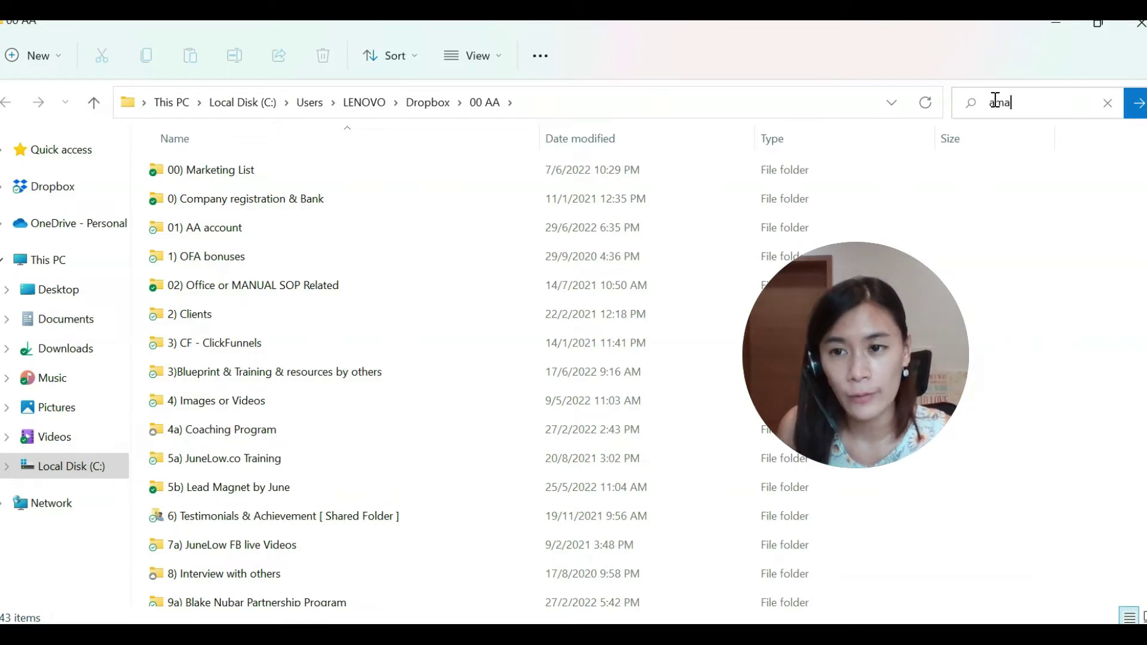
type("zing")
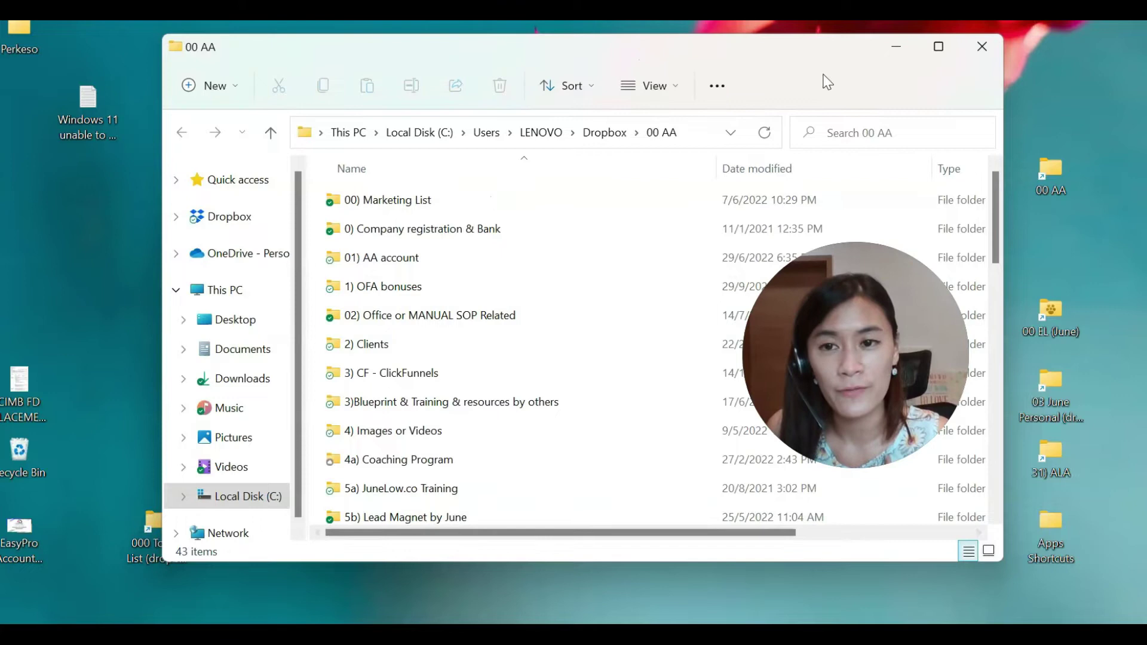
Minimize 00 AA, append ' ( outlook)' to the Solution 2 line, then open Windows search
left_click(894, 48)
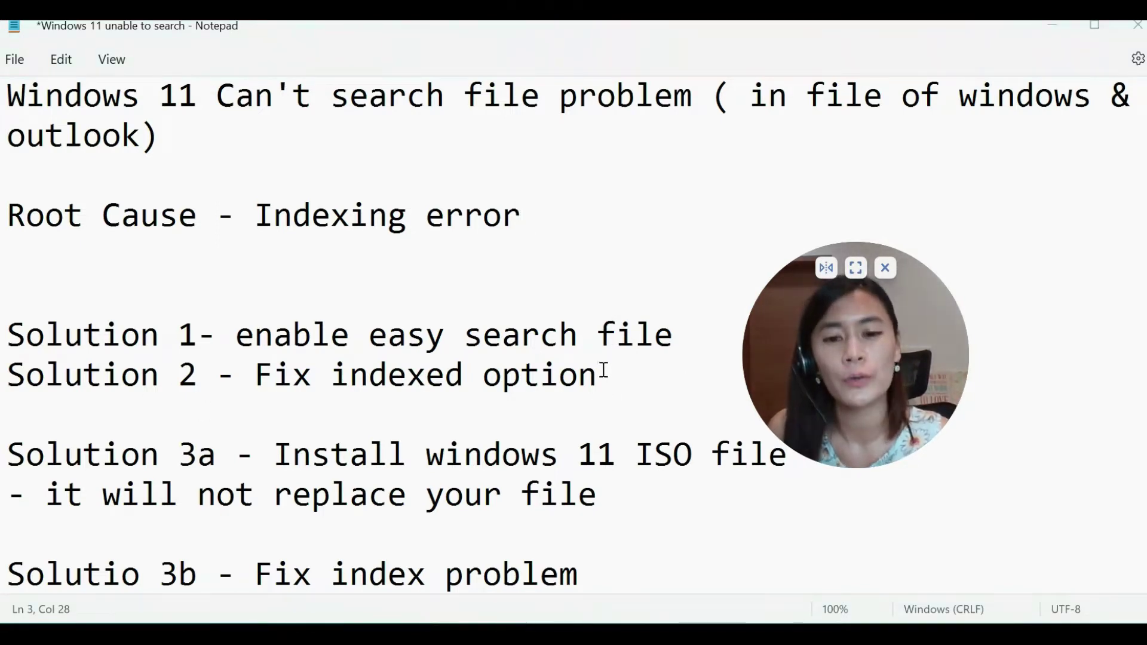
left_click(599, 388)
type("( outlook")
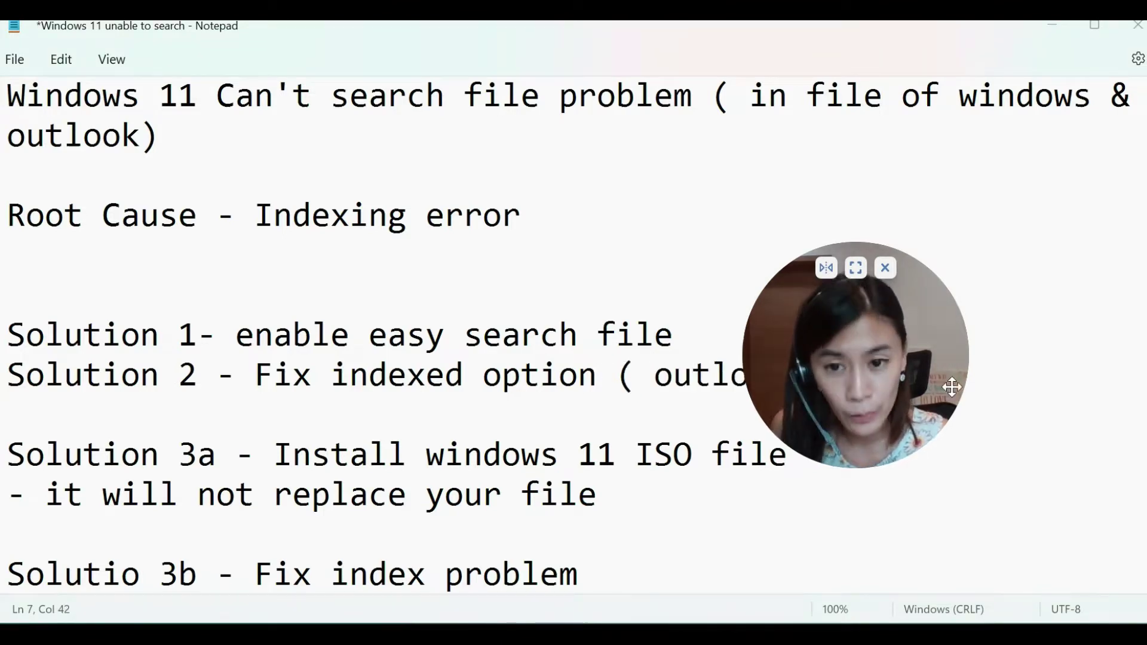
left_click_drag(950, 389, 999, 380)
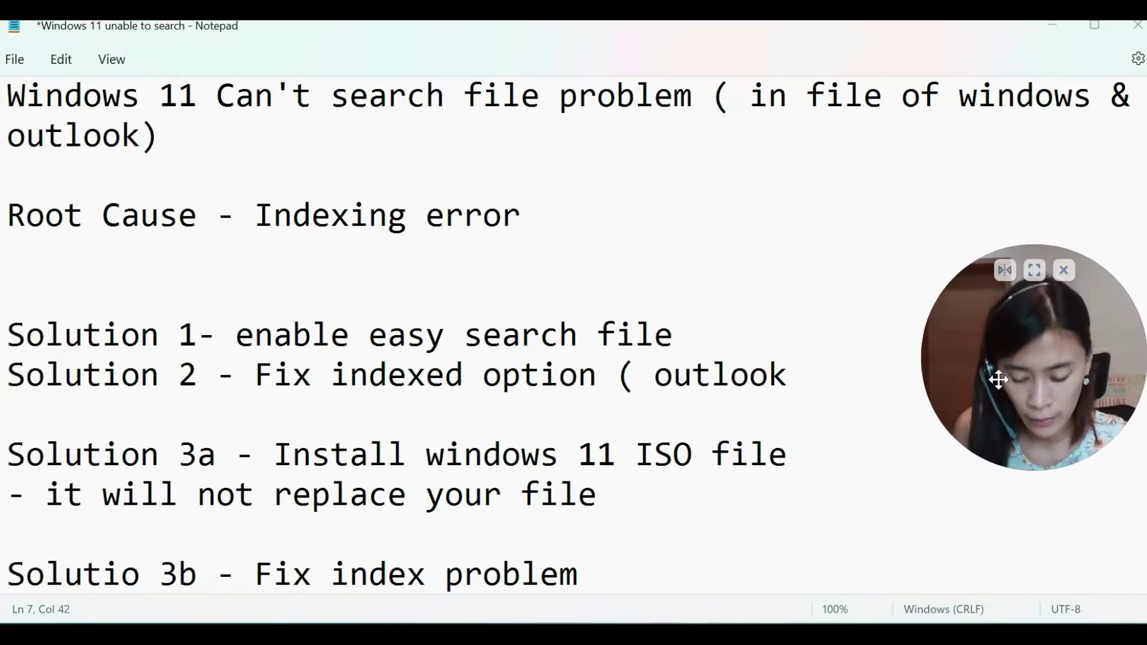
type("k")
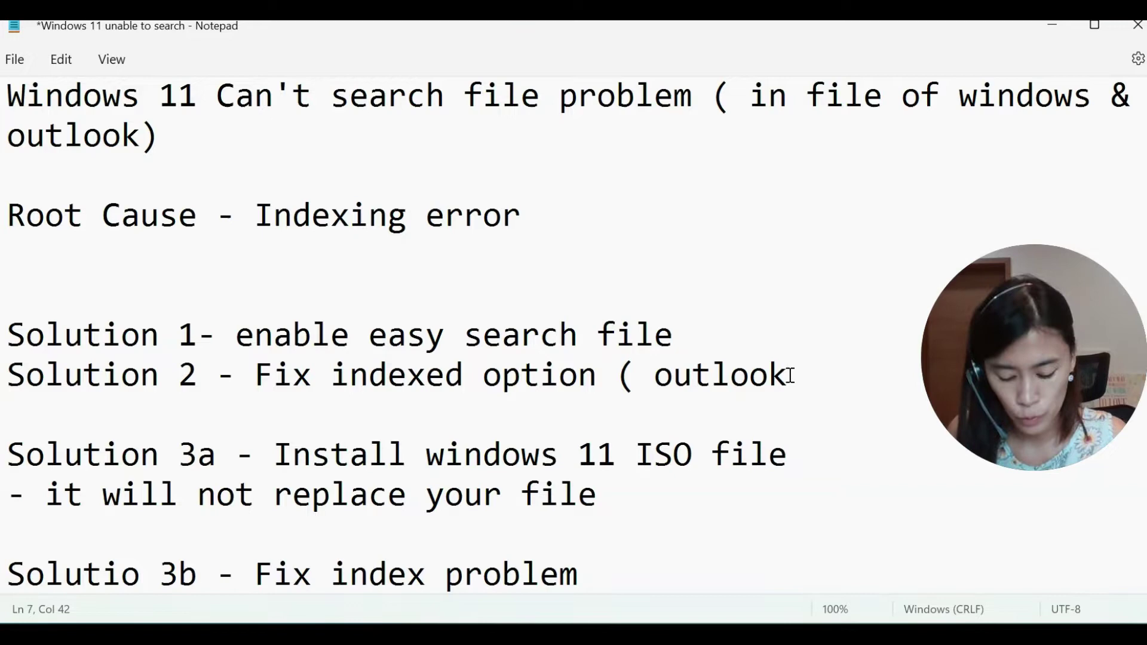
type(")")
key("super+s")
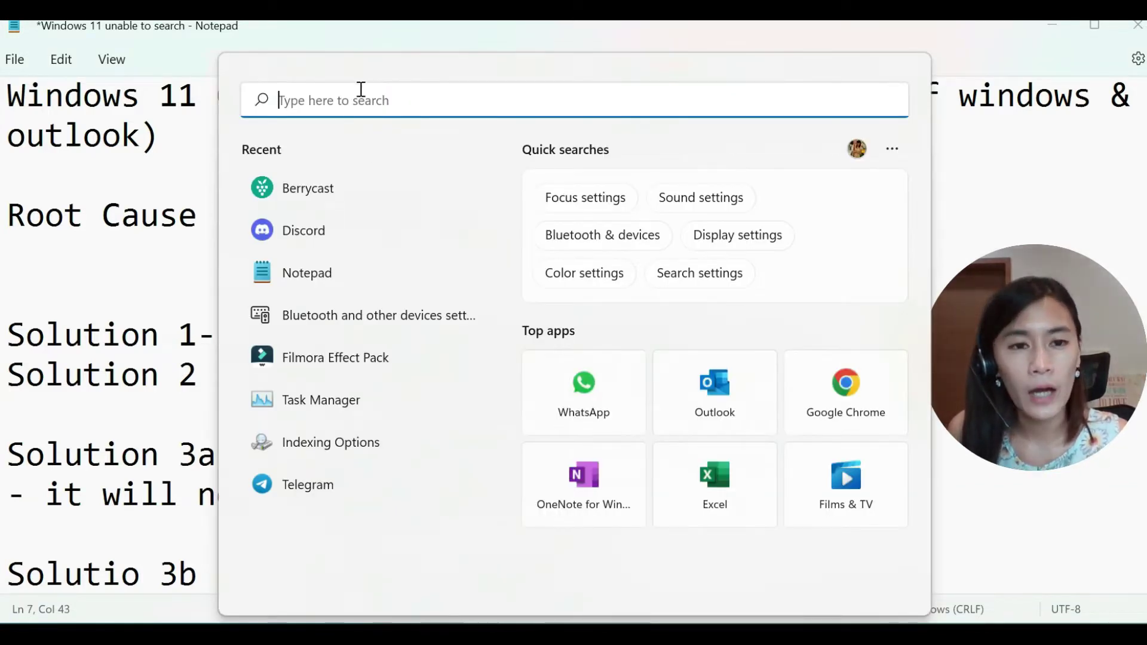
type("index")
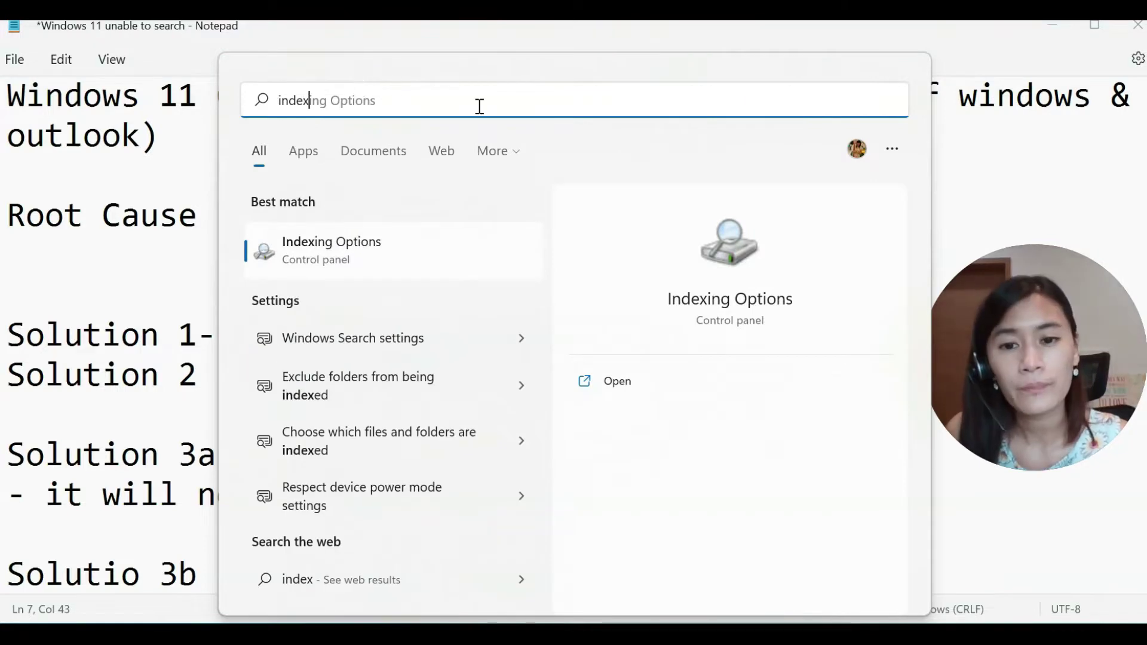
left_click(311, 242)
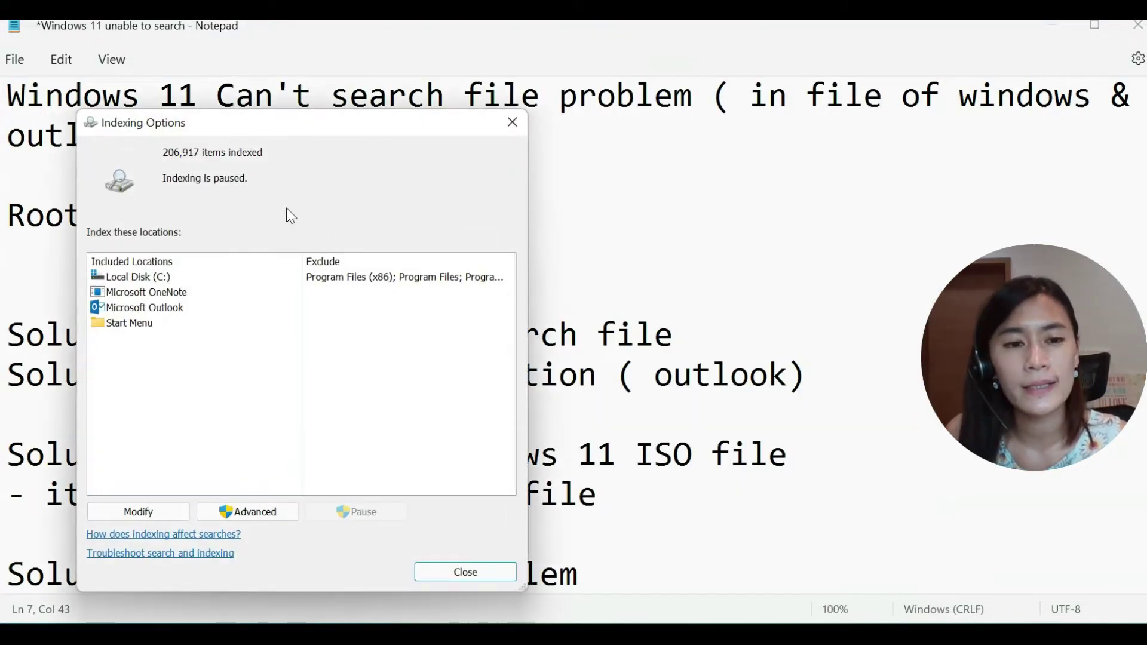
left_click_drag(310, 129, 671, 100)
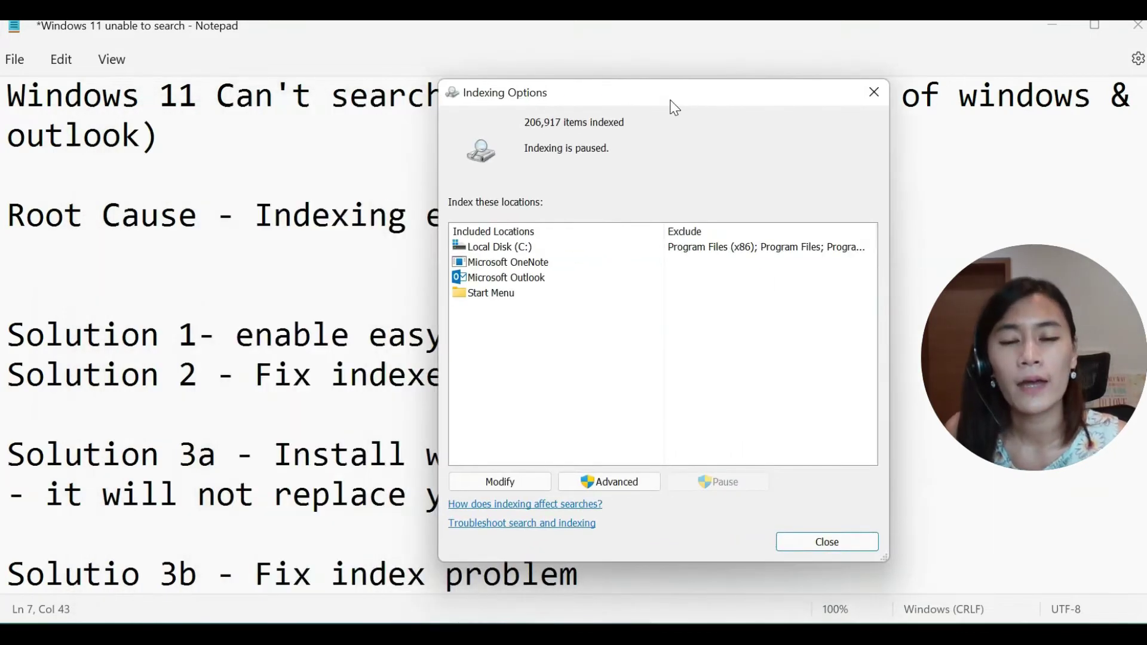
left_click(619, 485)
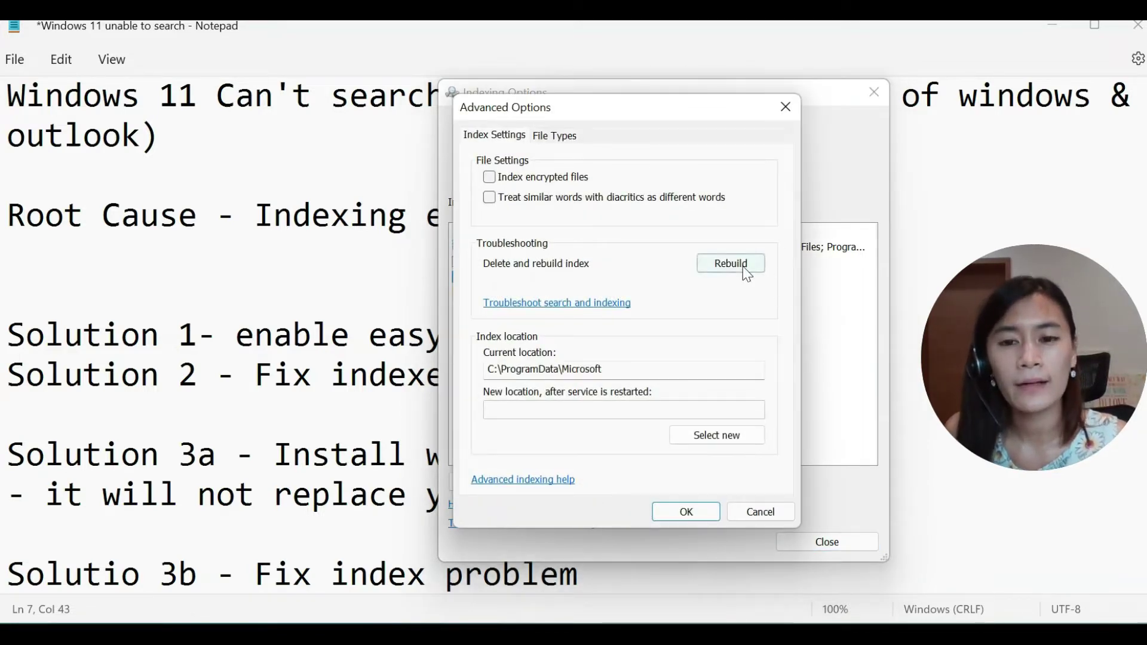
left_click(743, 266)
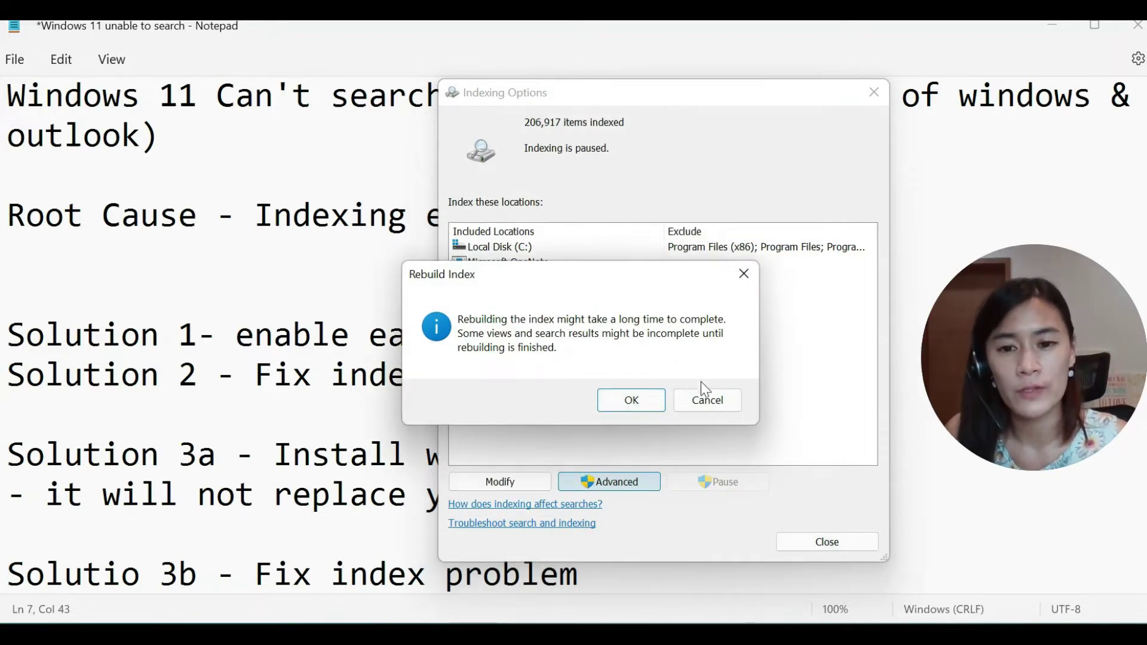
left_click(709, 397)
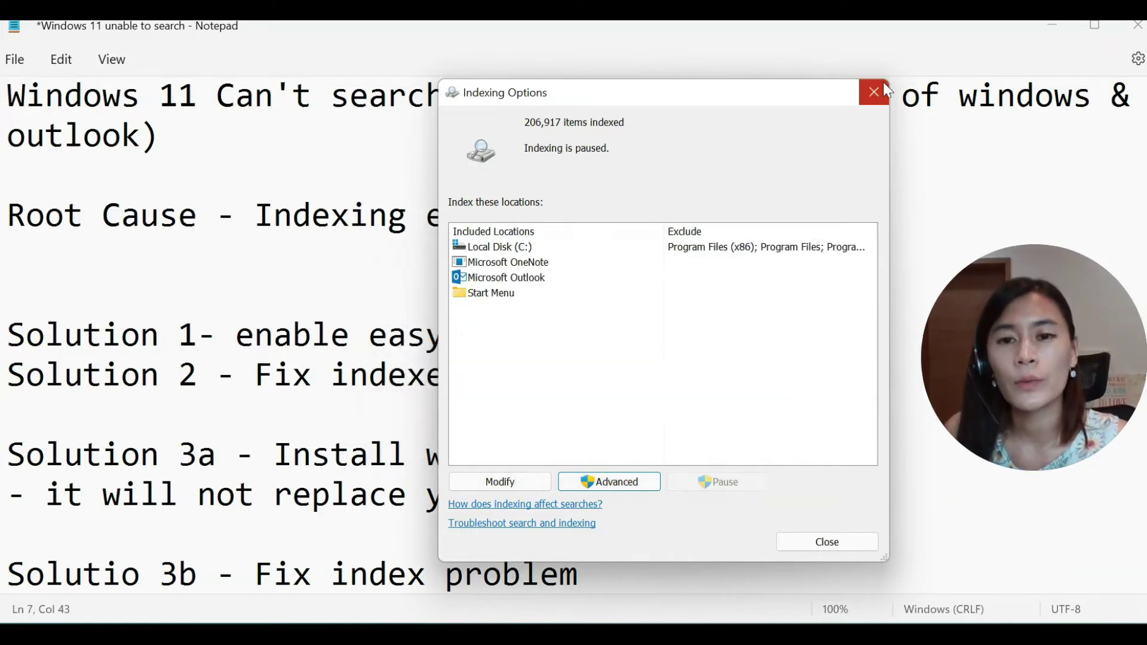
left_click(883, 85)
left_click(481, 375)
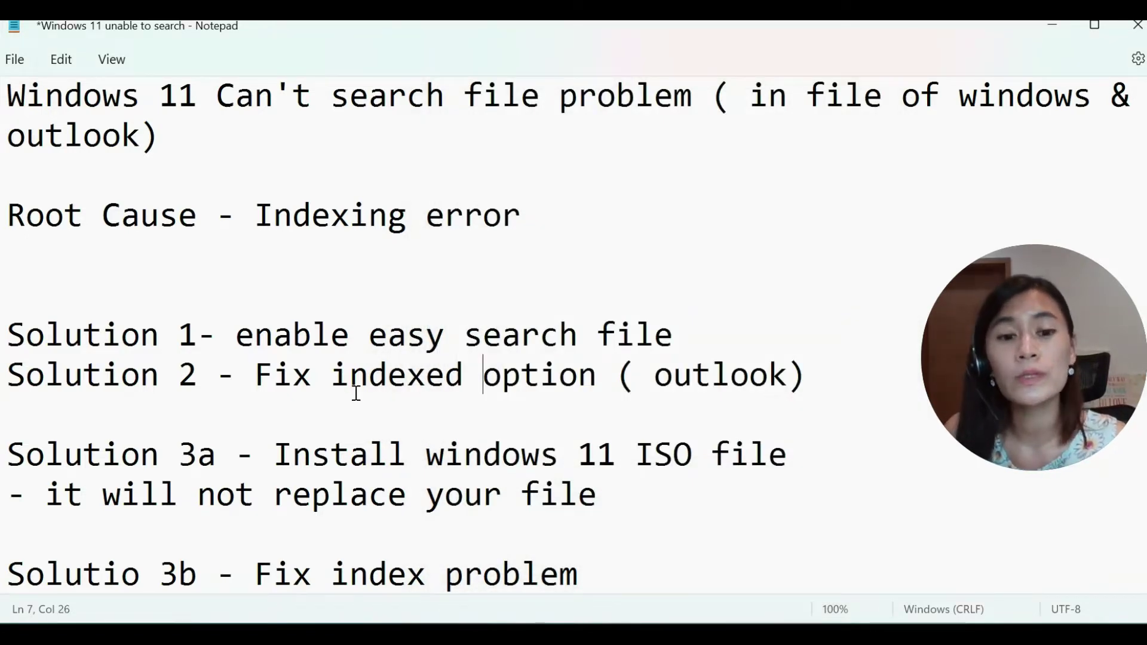
left_click(864, 375)
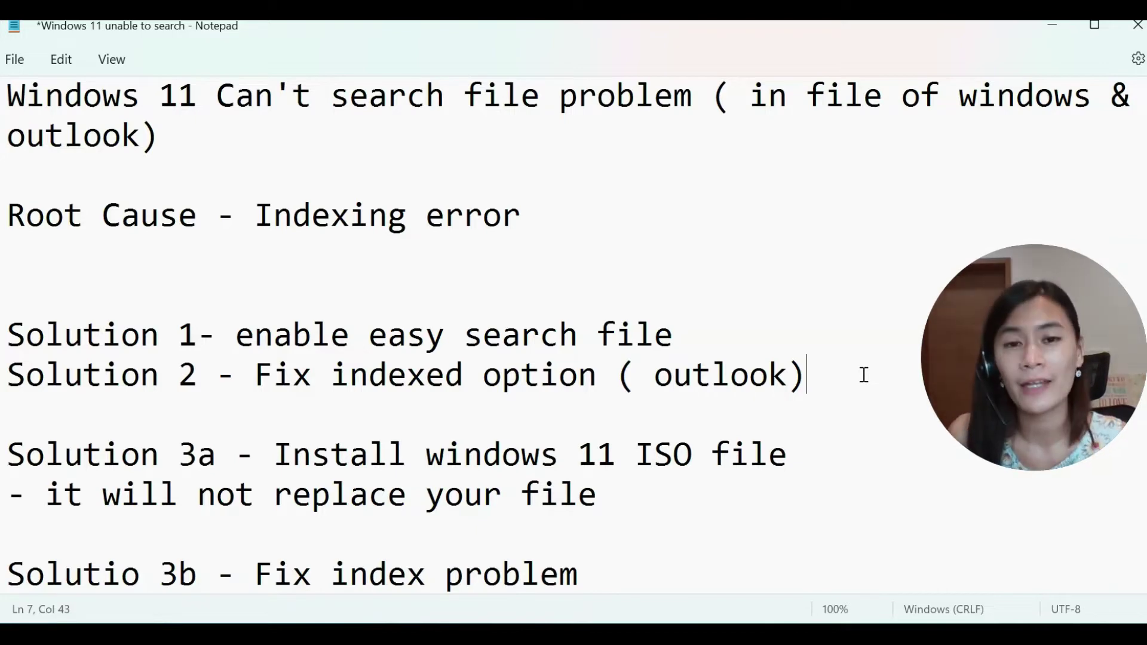
scroll(864, 375, "down", 2)
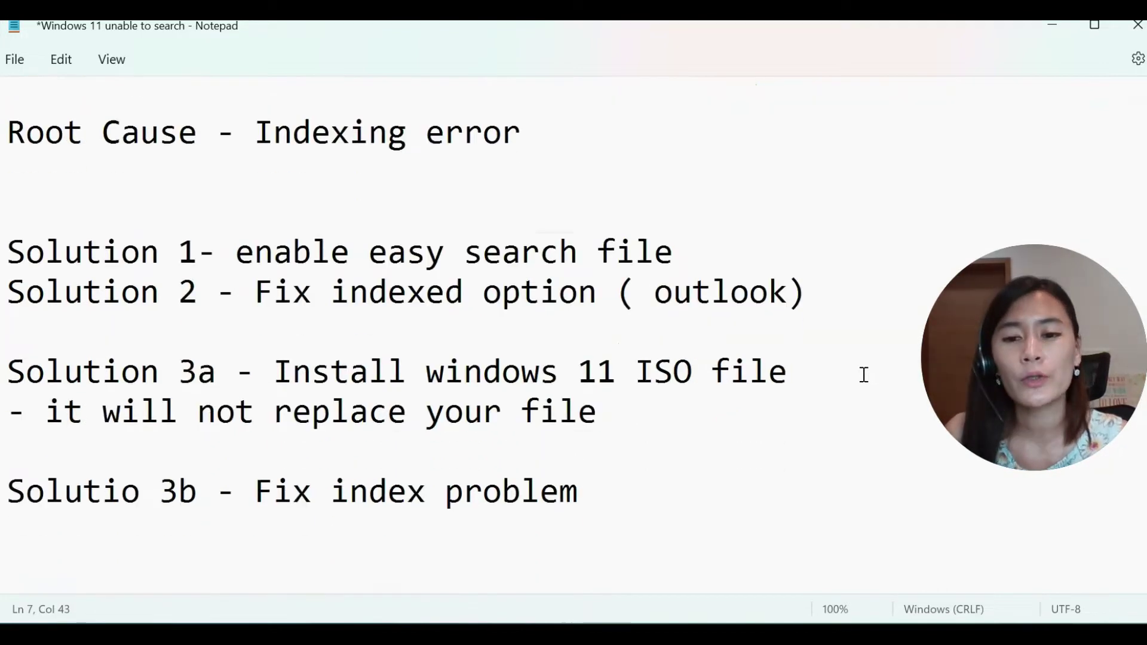
scroll(817, 257, "up", 1)
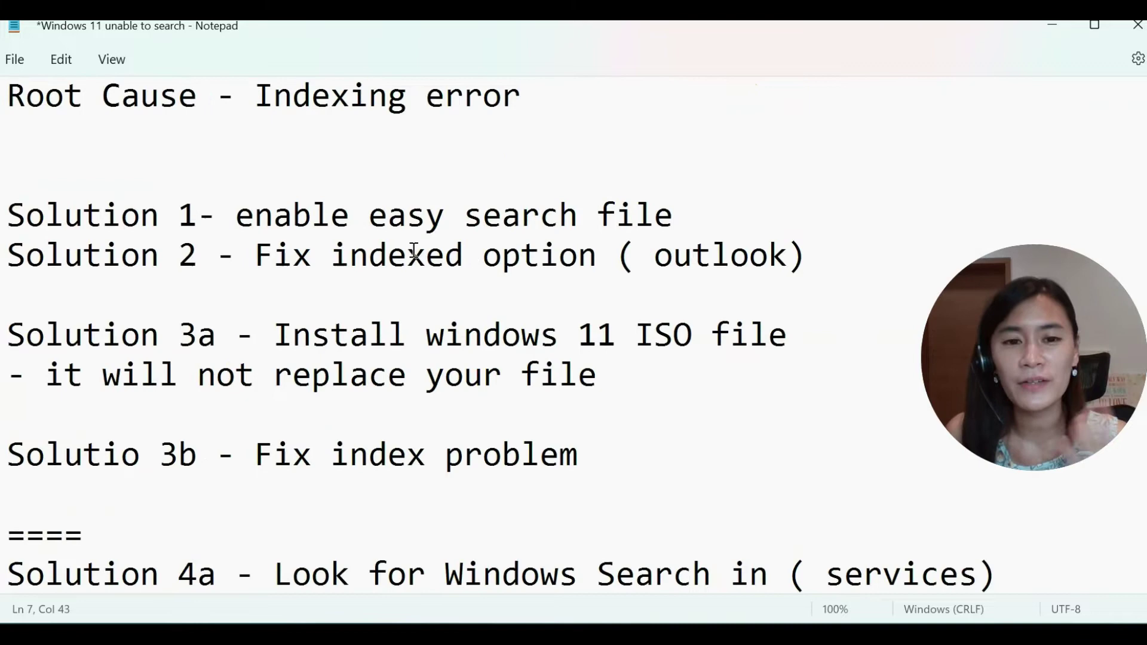
left_click_drag(141, 257, 805, 252)
left_click(806, 252)
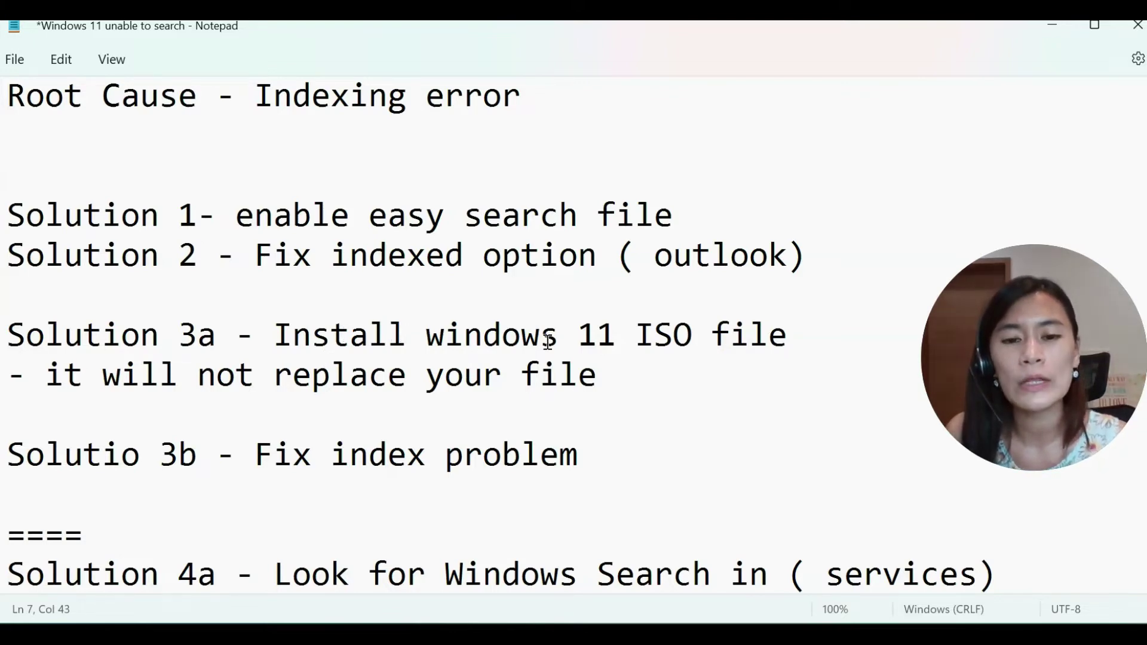
Add a '-estimate 2-3 hours' line below 'it will not replace your file' in Solution 3a
mouse_move(630, 335)
left_mouse_down()
mouse_move(791, 340)
mouse_move(653, 338)
left_mouse_up()
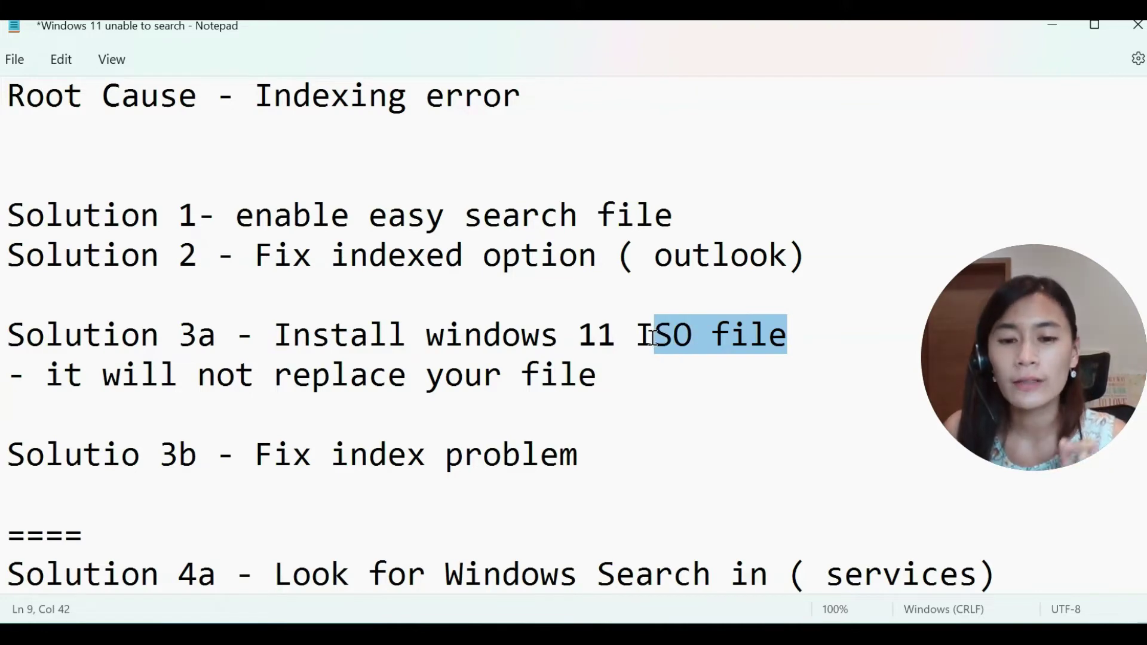
left_click(176, 385)
left_click_drag(212, 382, 598, 376)
left_click(634, 378)
key("Return")
type("e")
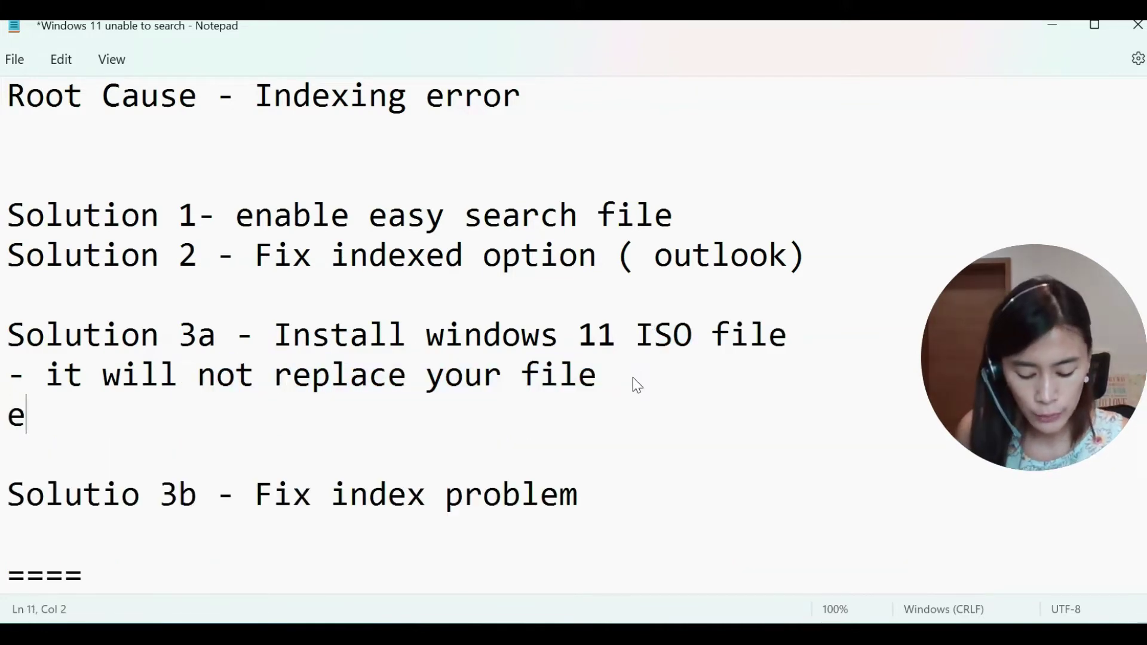
key("BackSpace")
type("-estimate 12")
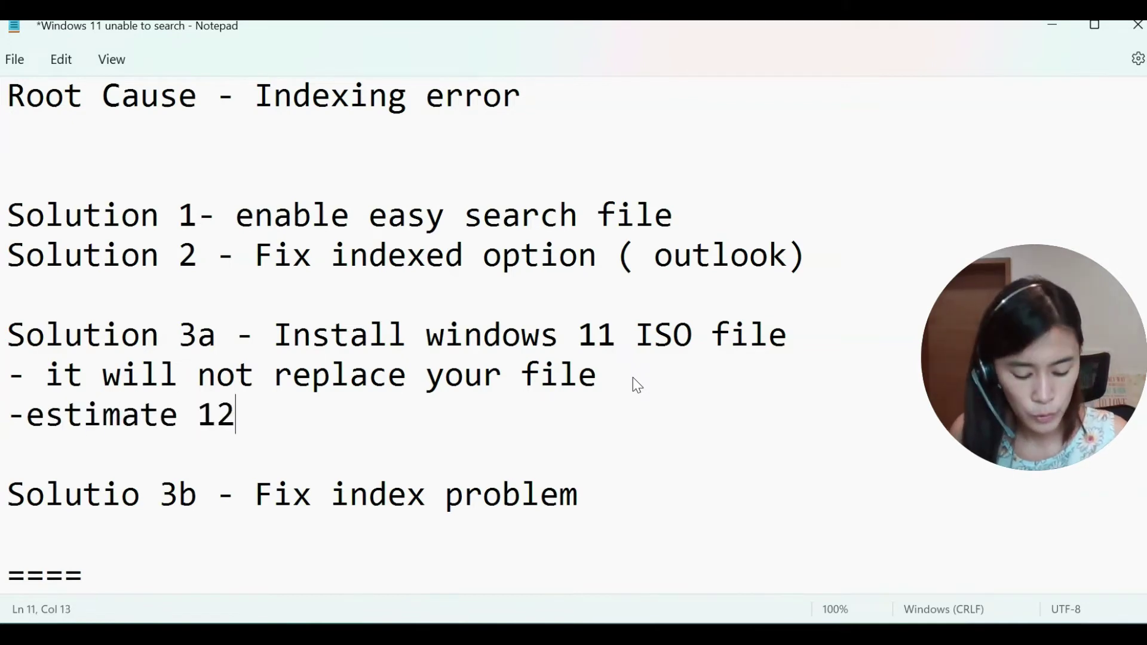
type("-")
key("BackSpace")
key("BackSpace")
key("BackSpace")
key("BackSpace")
type("203")
key("BackSpace")
key("BackSpace")
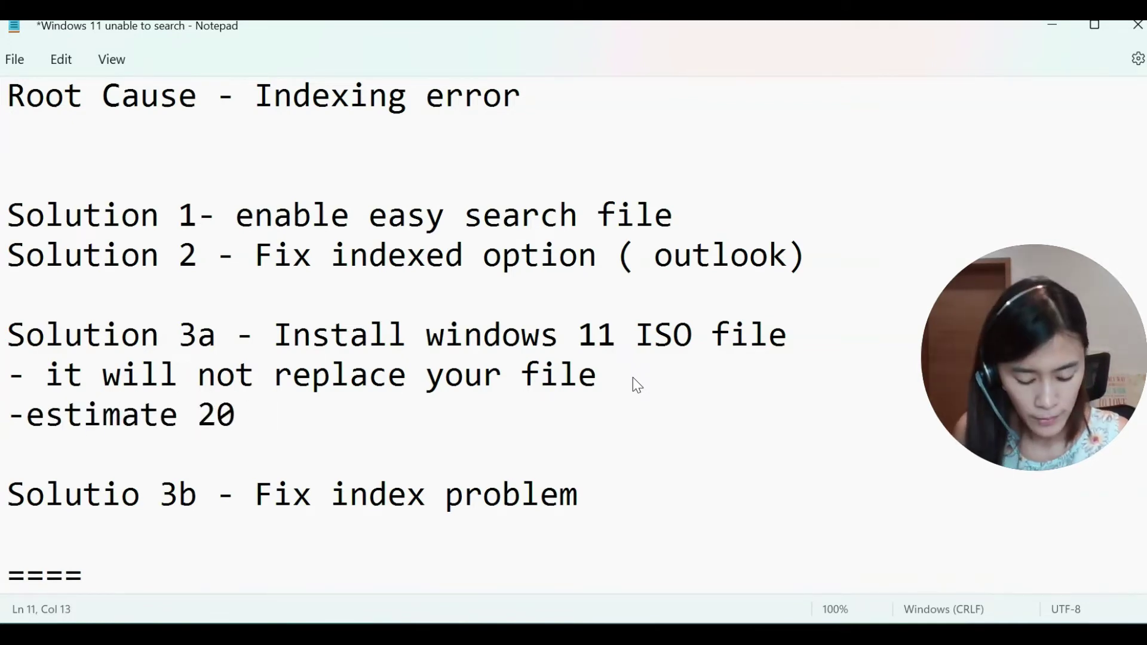
type("-3 hours")
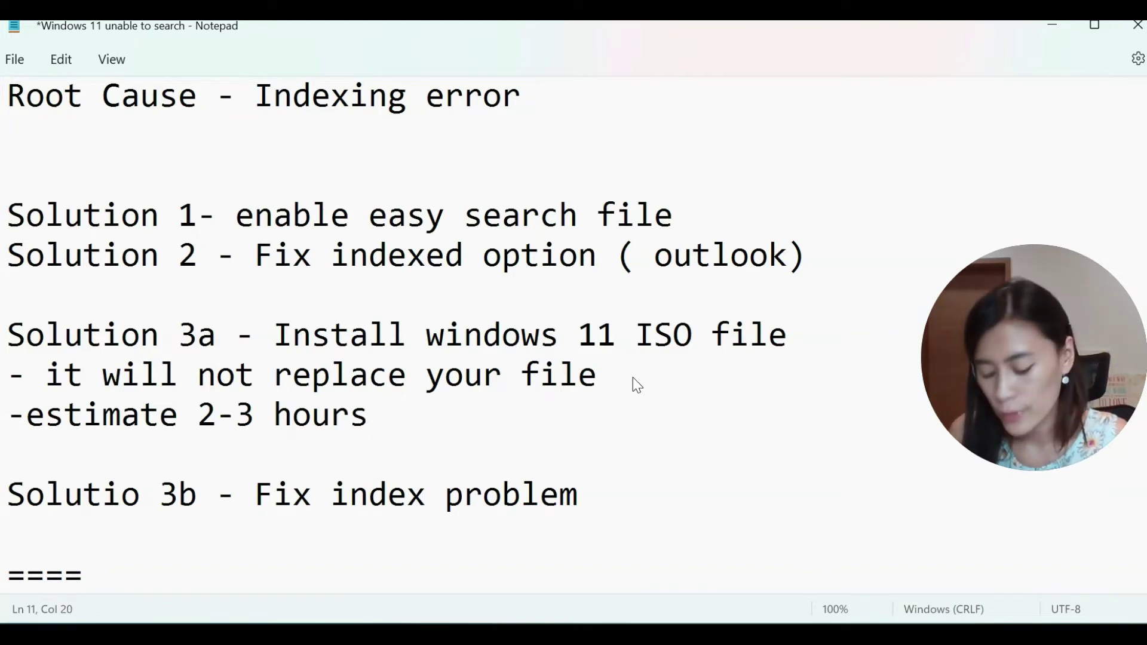
key("Return")
Review the Solution 3b heading beneath the new estimate line
scroll(637, 375, "down", 2)
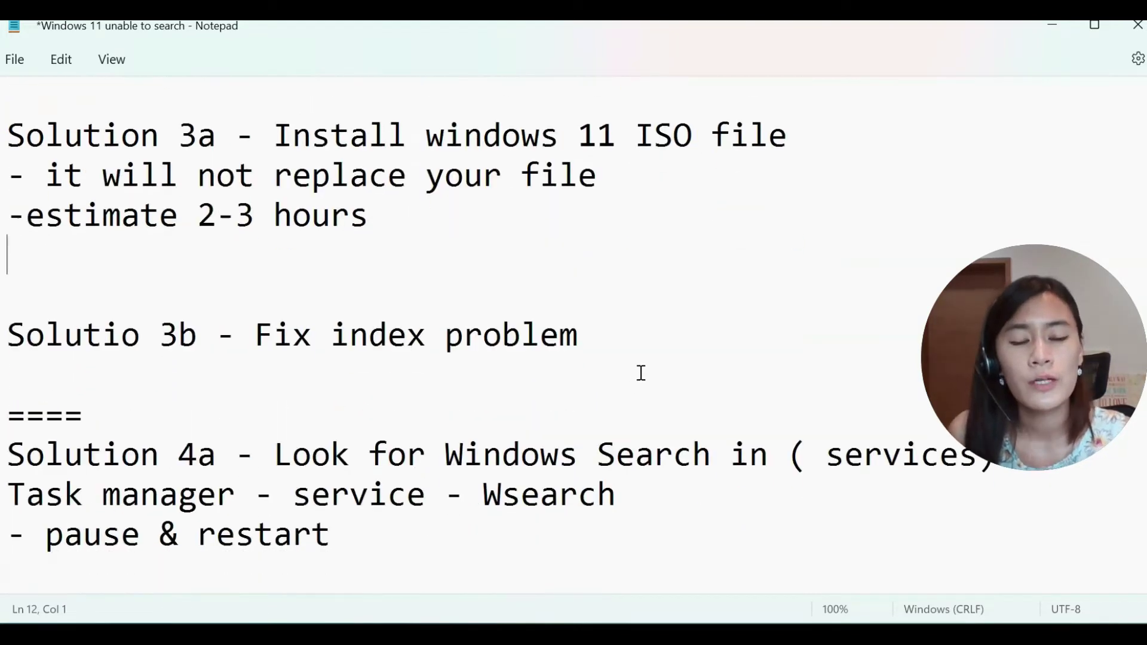
left_click(178, 367)
left_click_drag(122, 344, 631, 353)
scroll(504, 353, "up", 3)
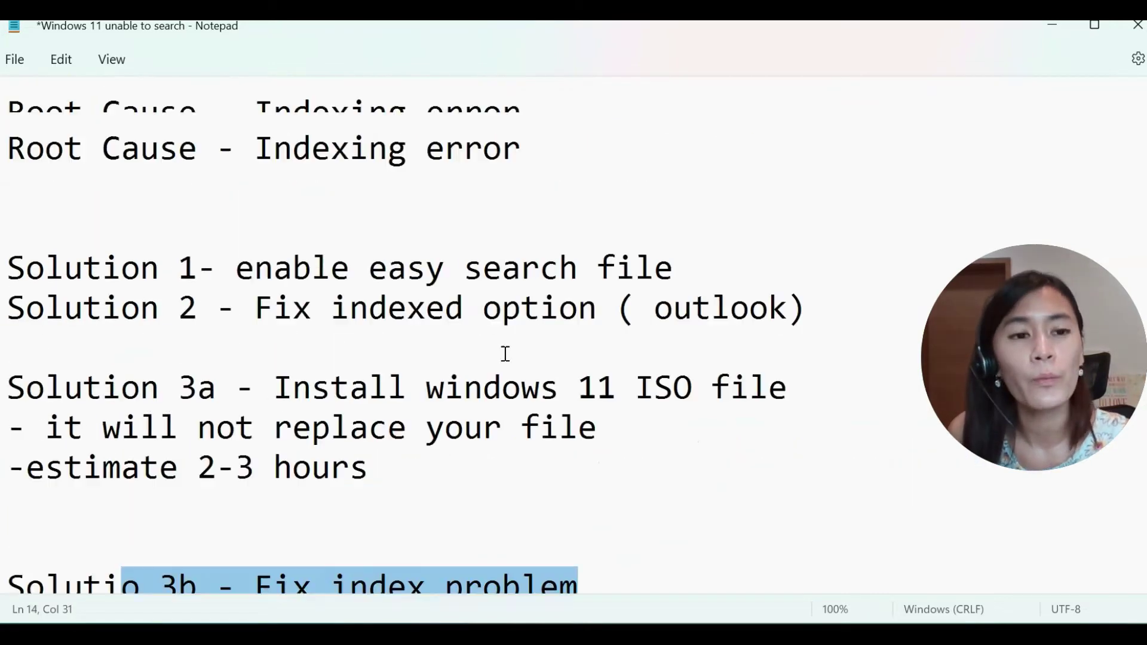
left_click_drag(794, 392, 169, 371)
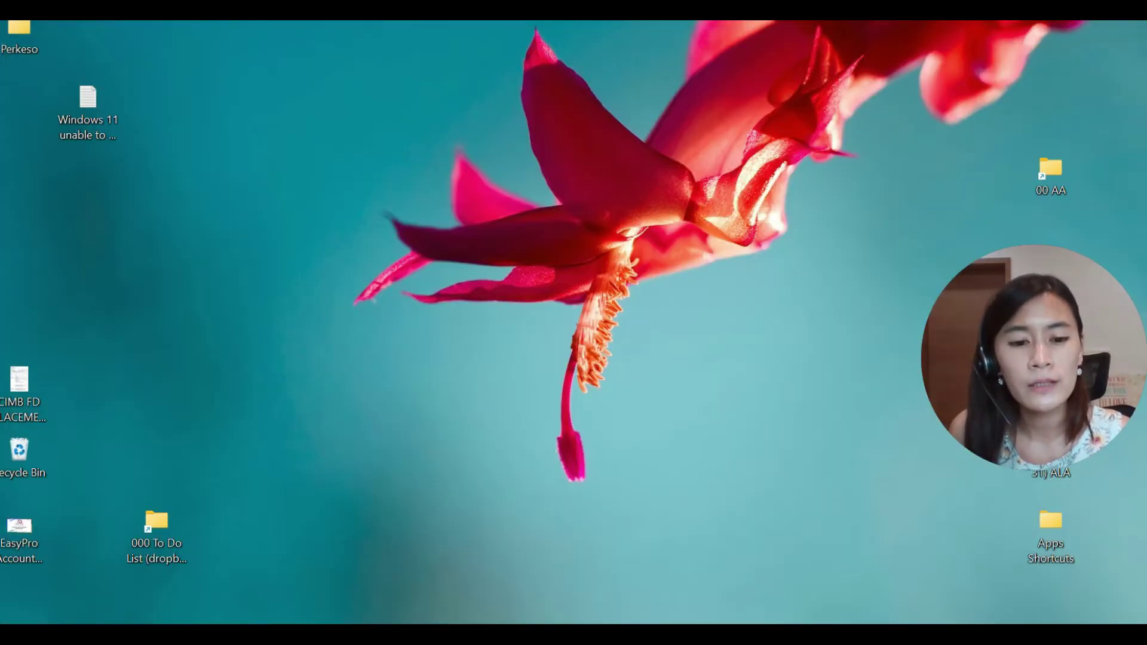
Open Indexing Options via an 'index' search, cancel the Advanced > Rebuild, and close it
key("super+s")
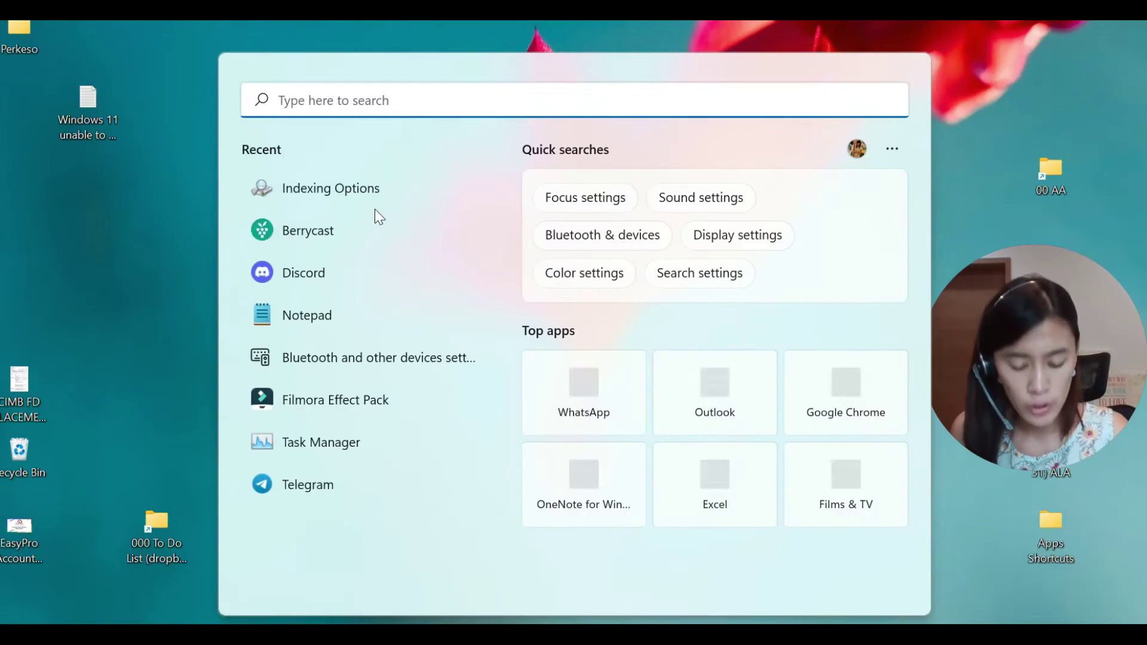
type("index")
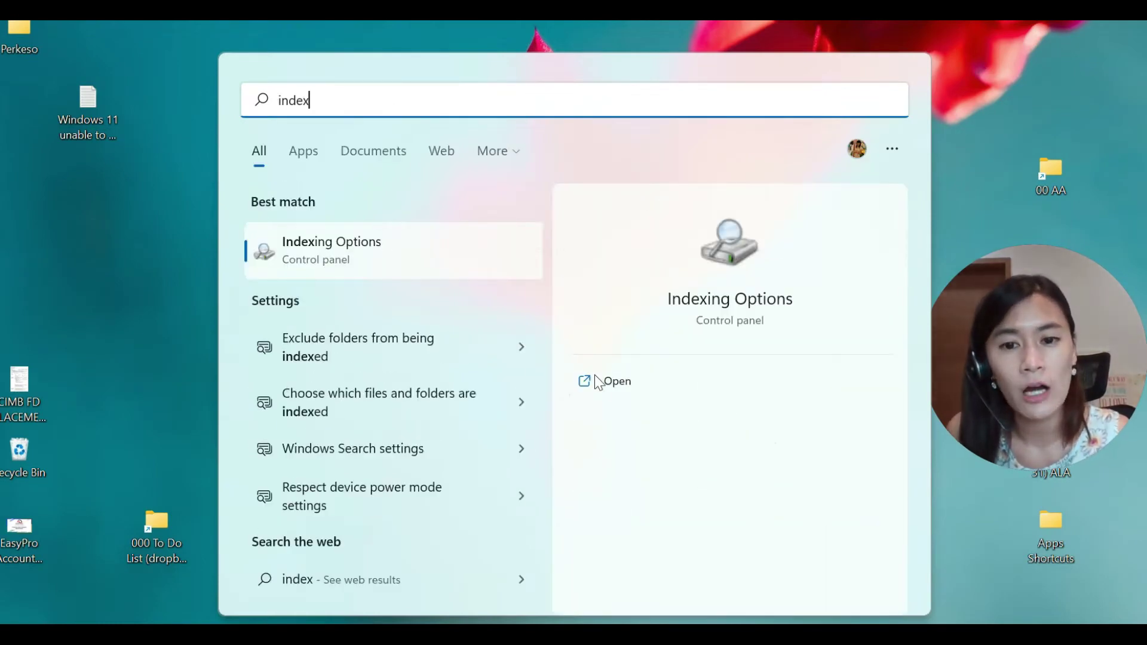
left_click(598, 381)
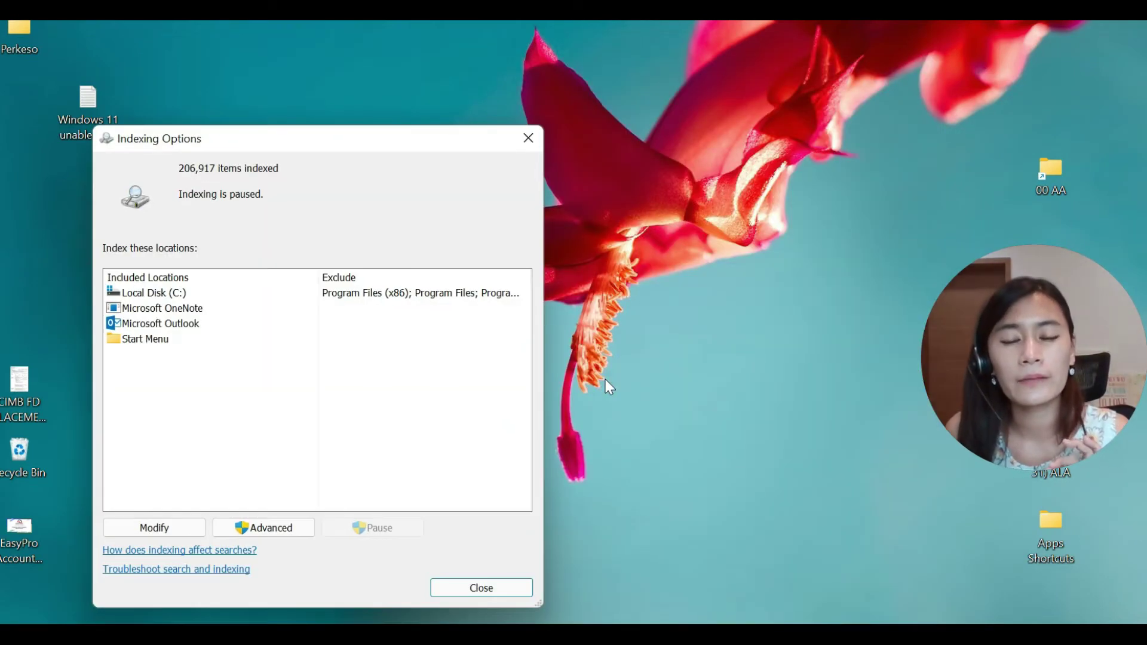
left_click(251, 531)
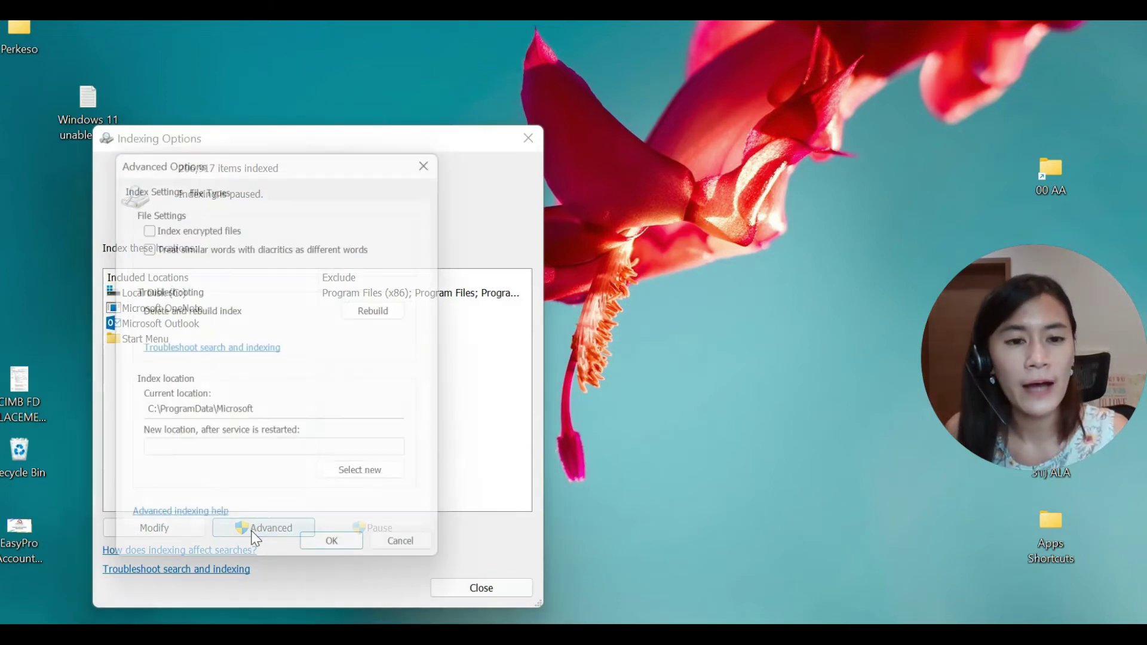
left_click(399, 312)
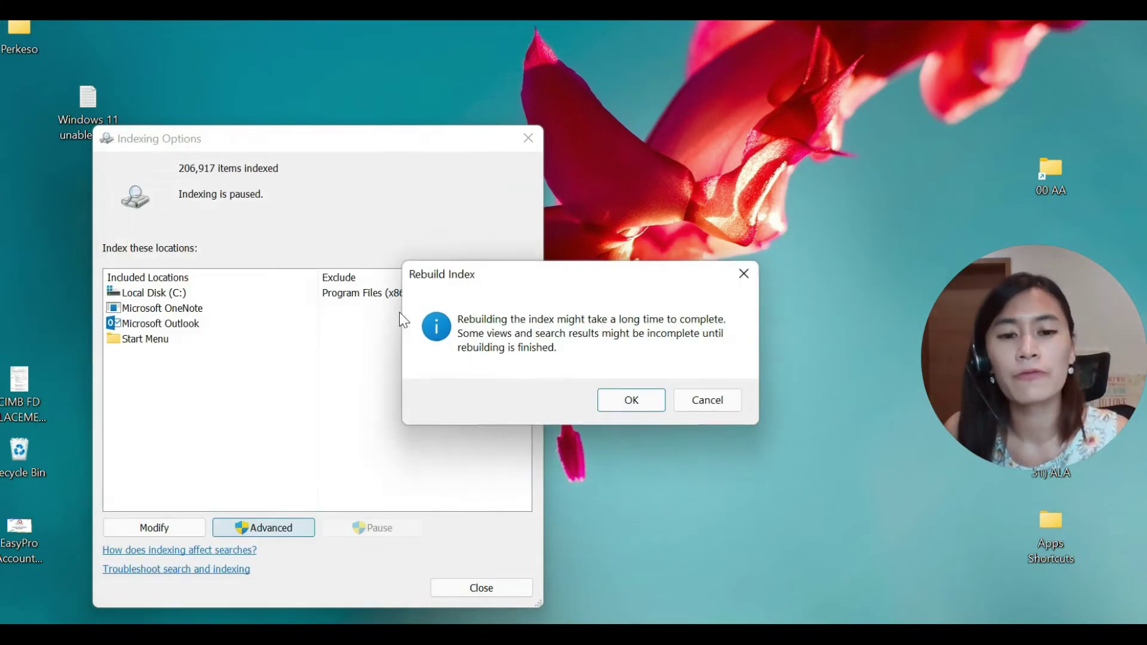
left_click(702, 410)
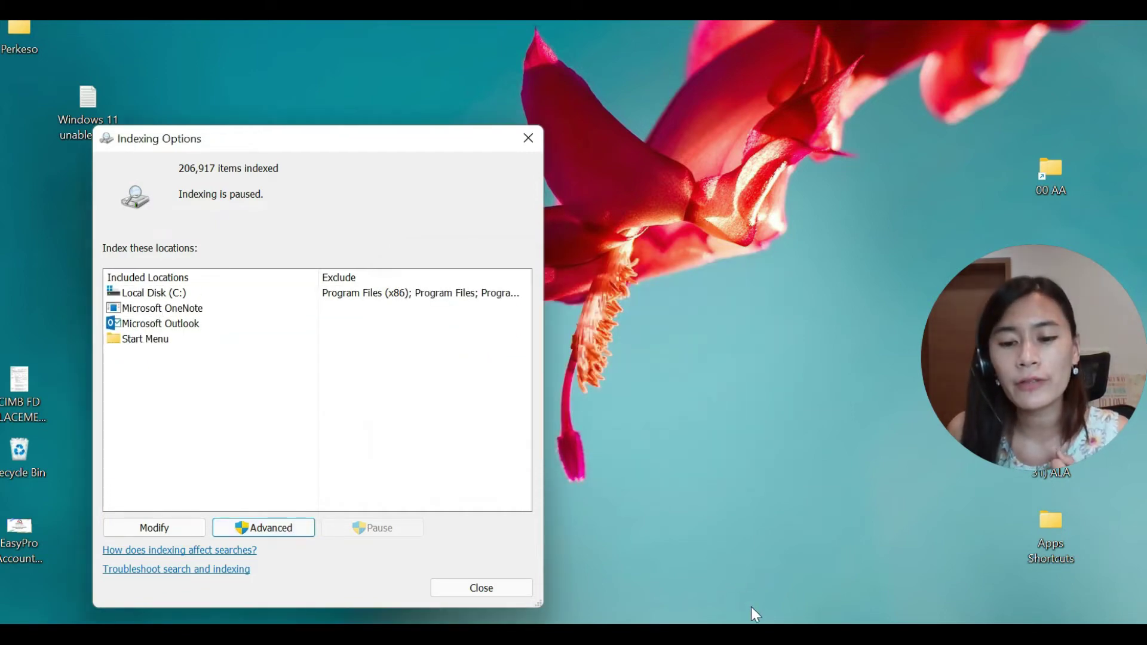
left_click(526, 143)
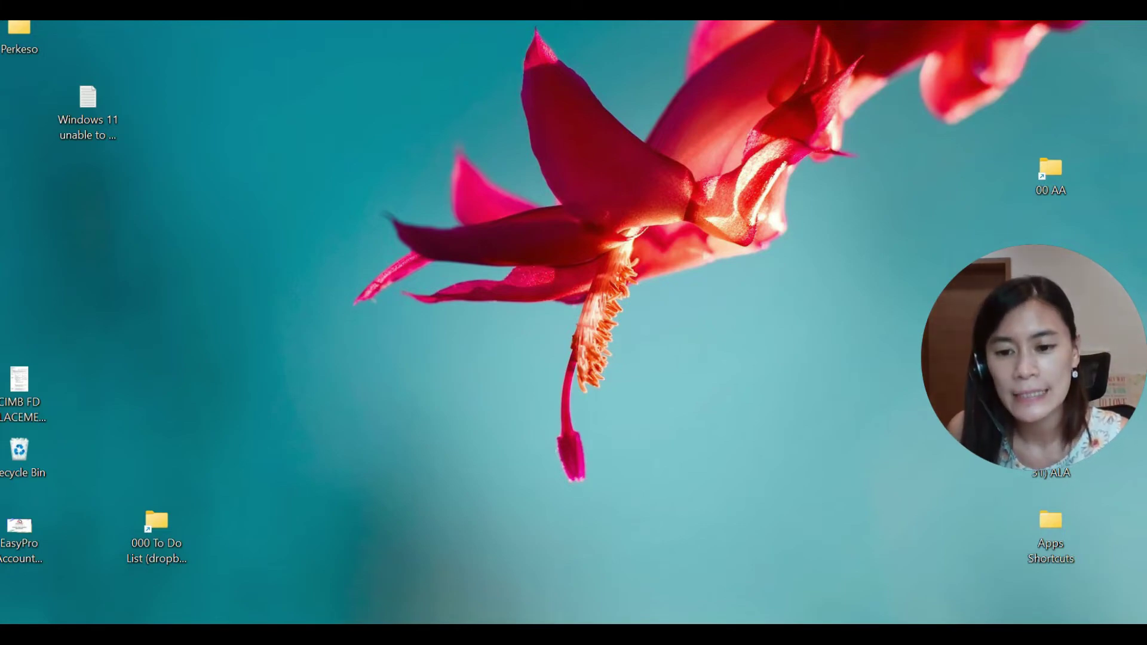
Switch back to Notepad and highlight Solution 3a through Solution 3b while reviewing the notes
key("alt+Tab")
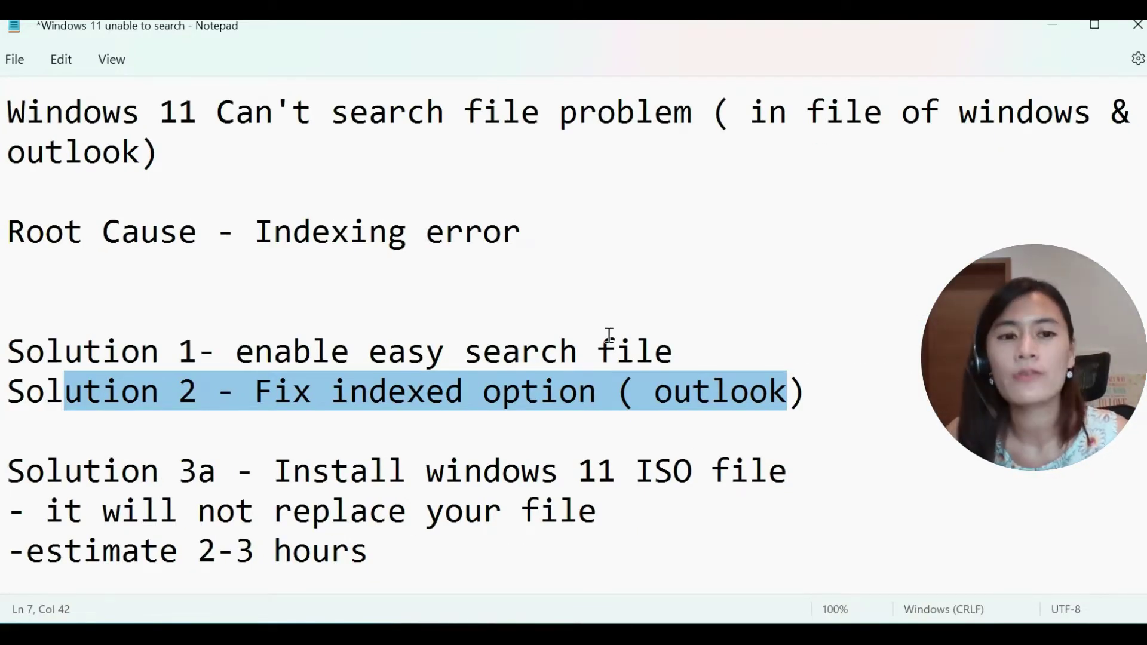
left_click(573, 438)
scroll(560, 428, "down", 2)
left_click_drag(47, 297, 443, 343)
left_click(540, 382)
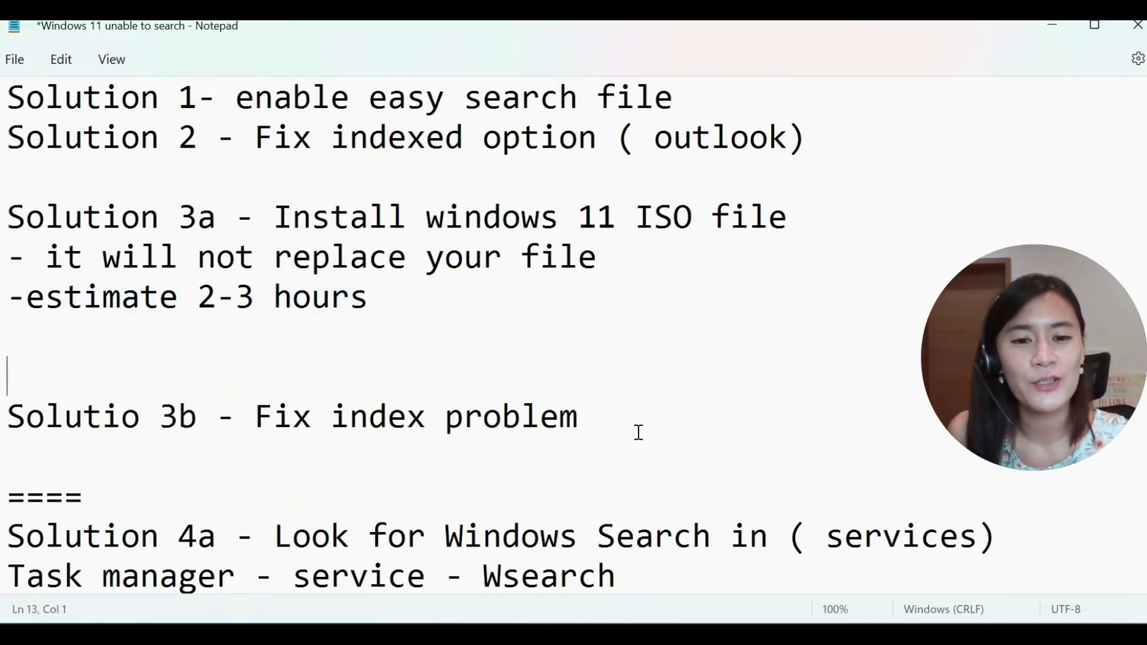
left_click_drag(639, 432, 45, 217)
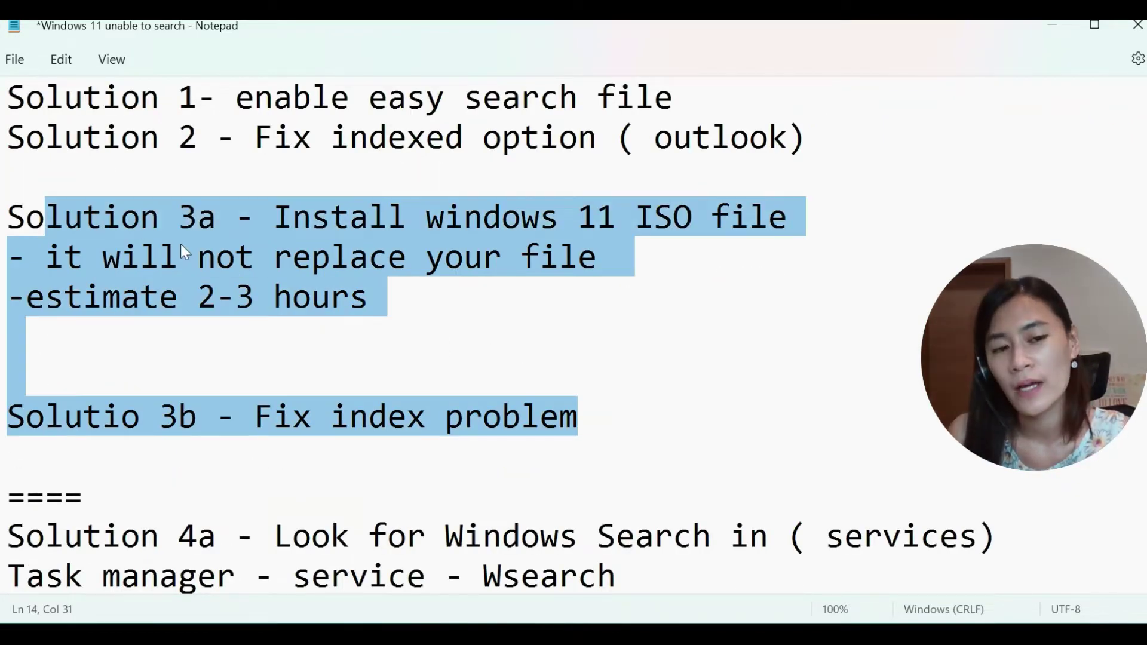
scroll(248, 433, "down", 1)
left_click(228, 451)
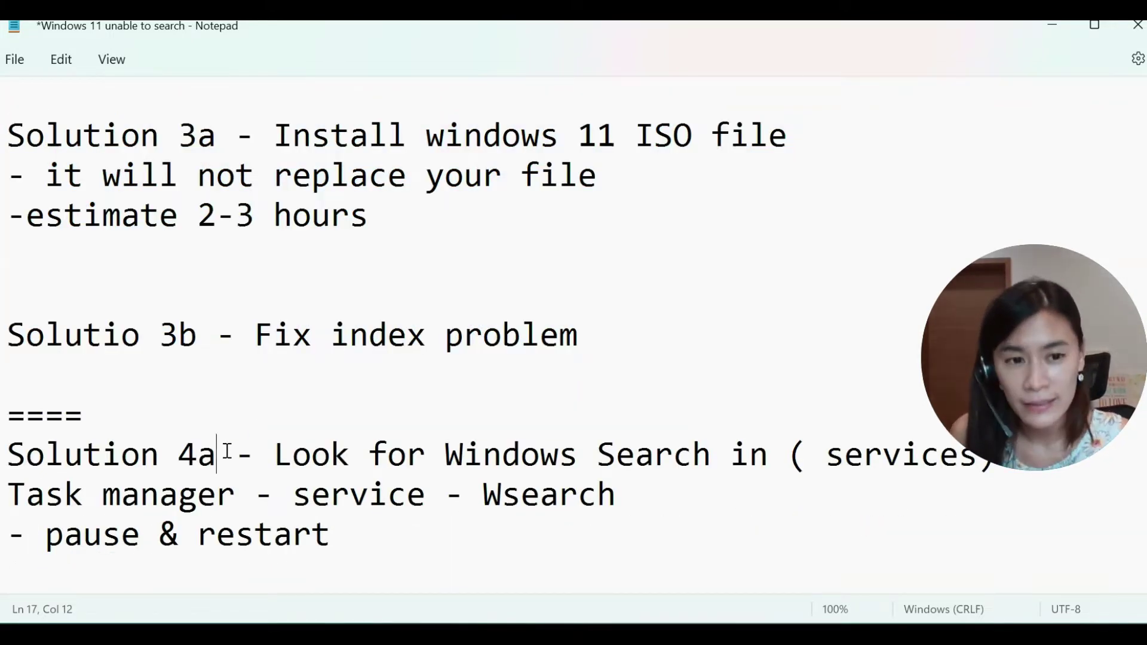
left_click_drag(161, 136, 620, 343)
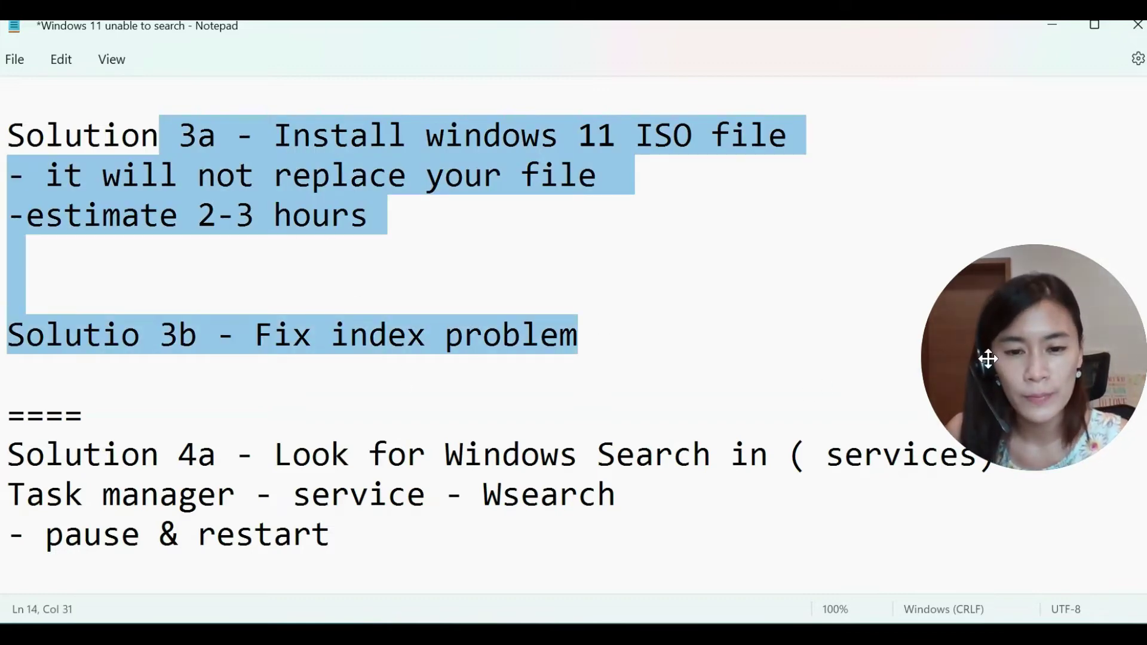
left_click_drag(989, 358, 974, 284)
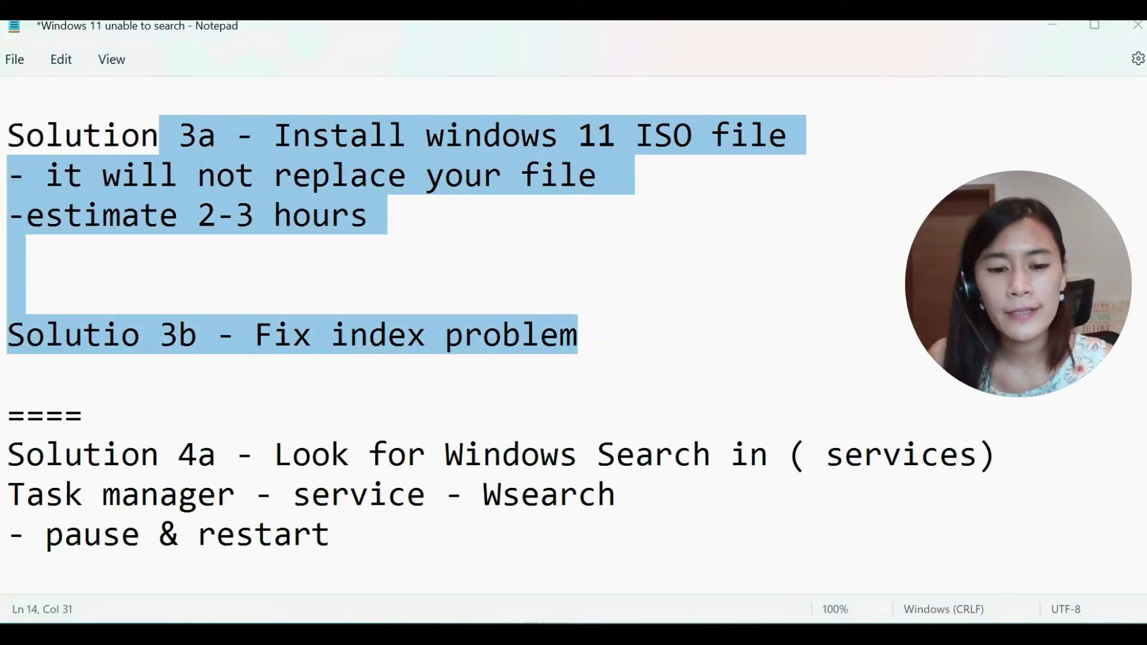
Reopen Indexing Options via an 'index' search (206,917 items, paused) and move it aside
key("super+s")
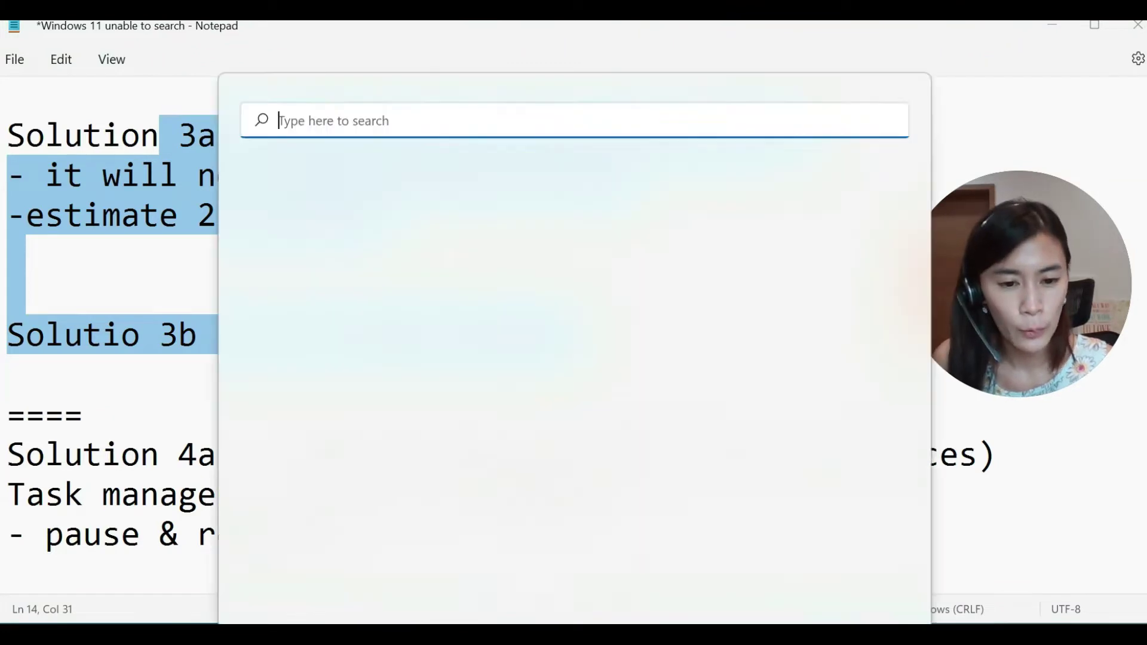
type("index")
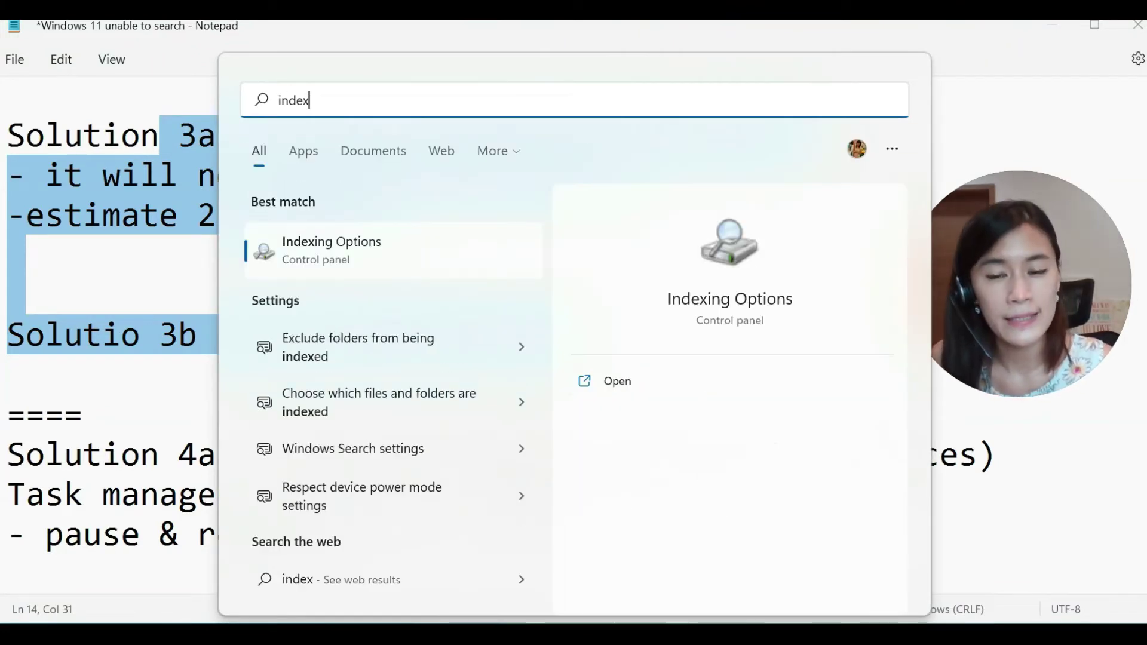
left_click(654, 381)
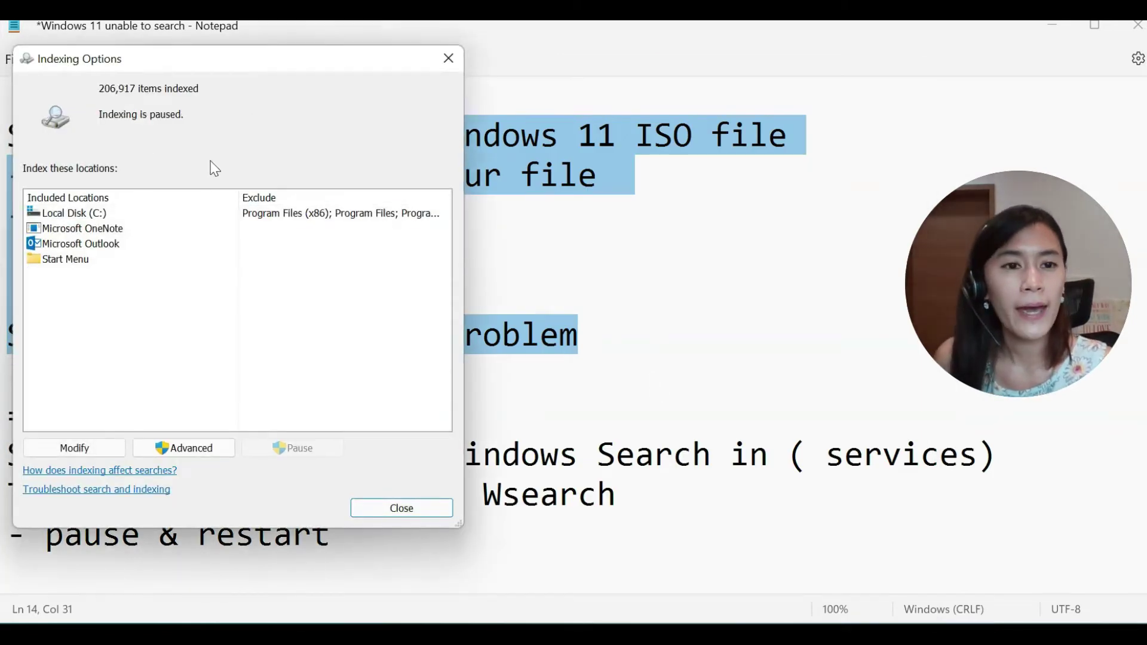
left_click_drag(158, 60, 803, 154)
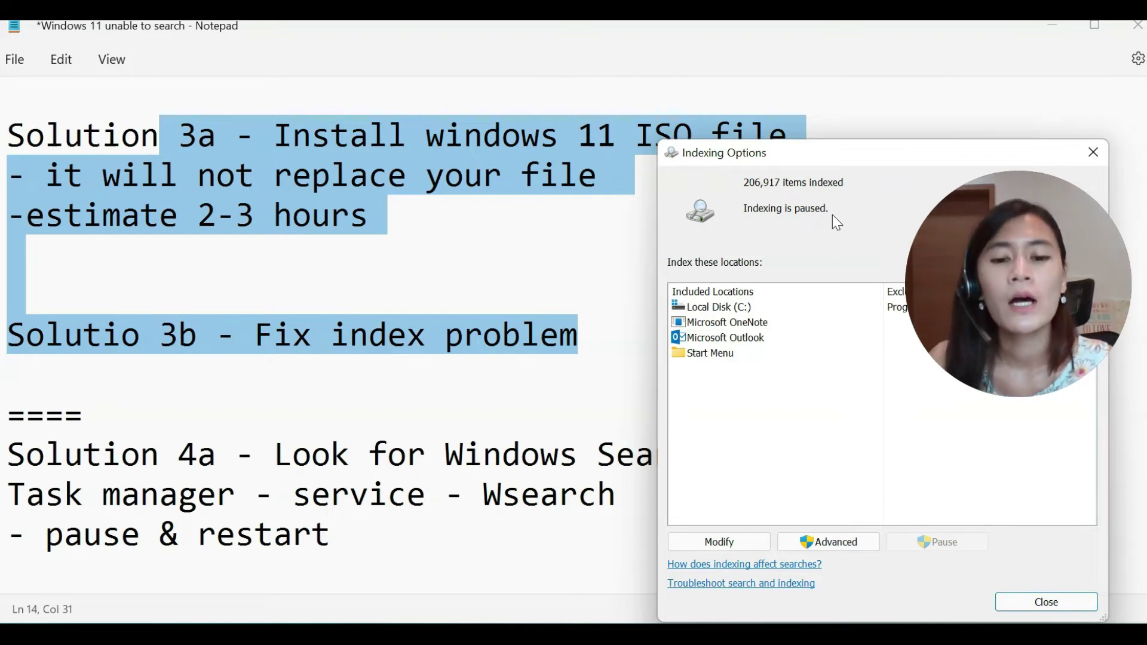
left_click_drag(879, 160, 915, 574)
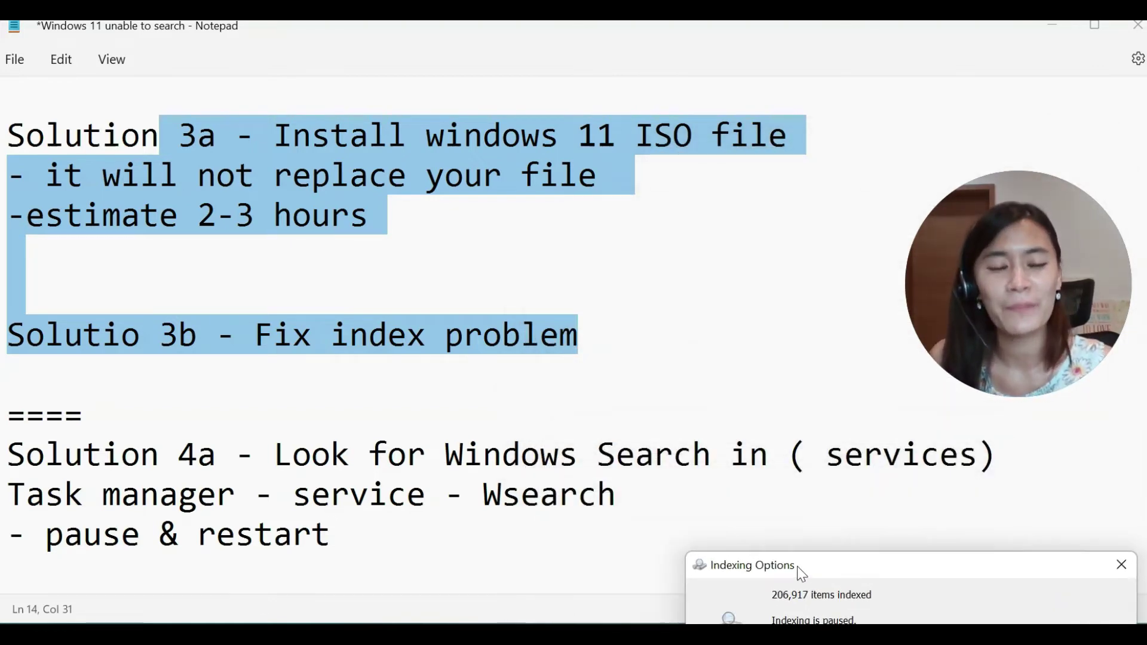
Bring the notes forward and open Task Manager through a 'task manager' search
left_click(186, 494)
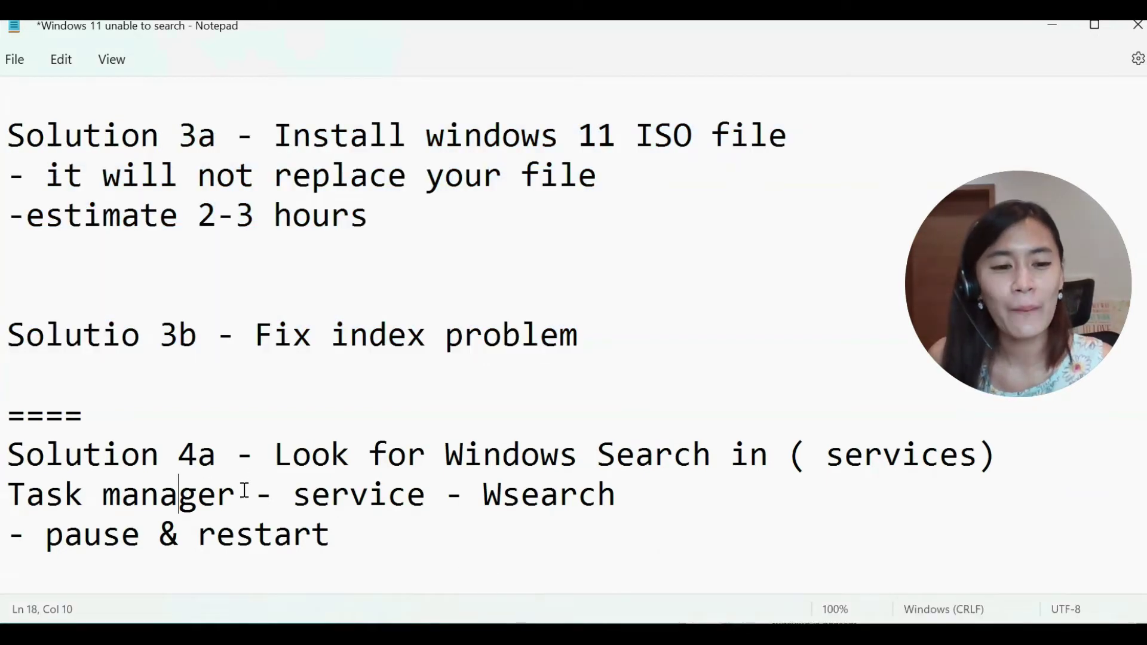
key("super+s")
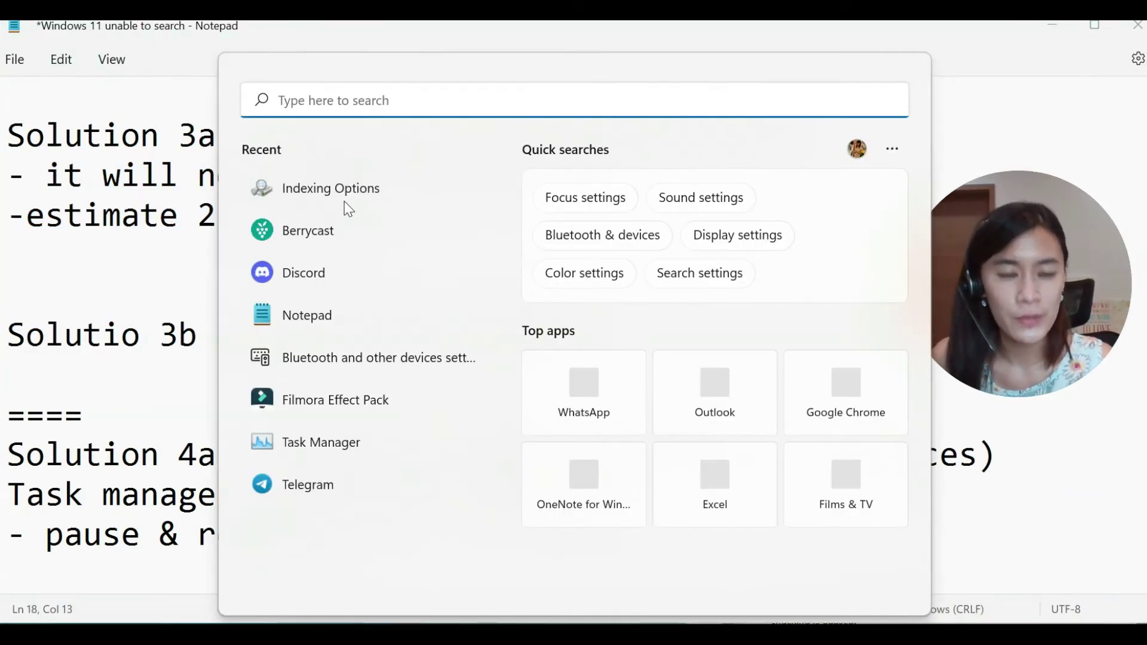
type("task manager")
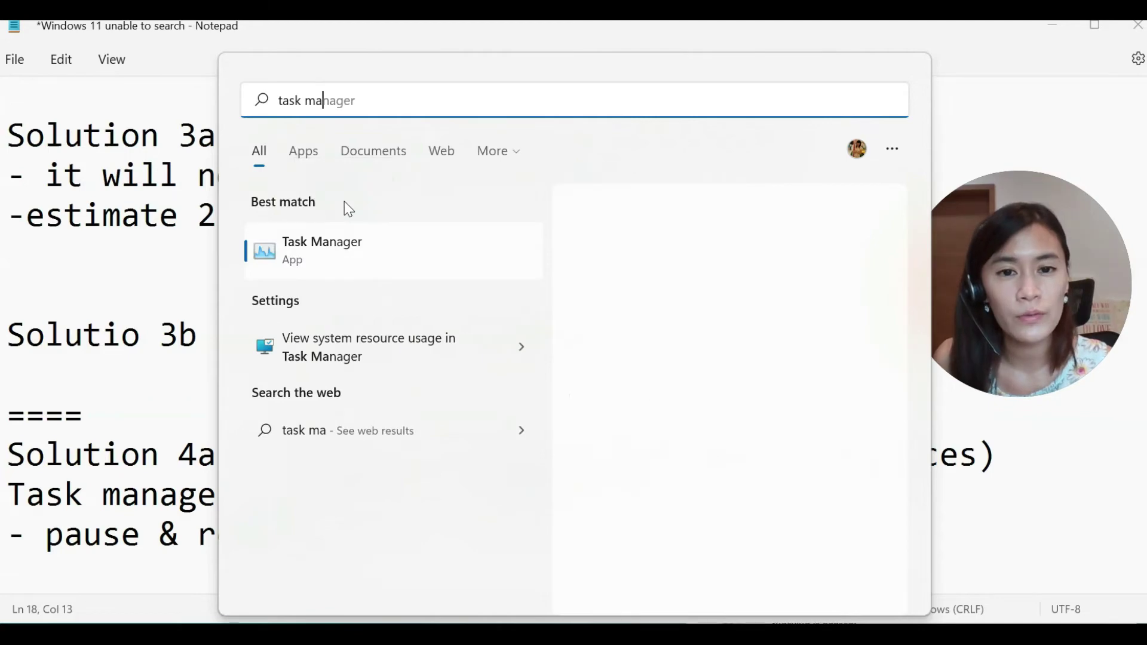
left_click(351, 253)
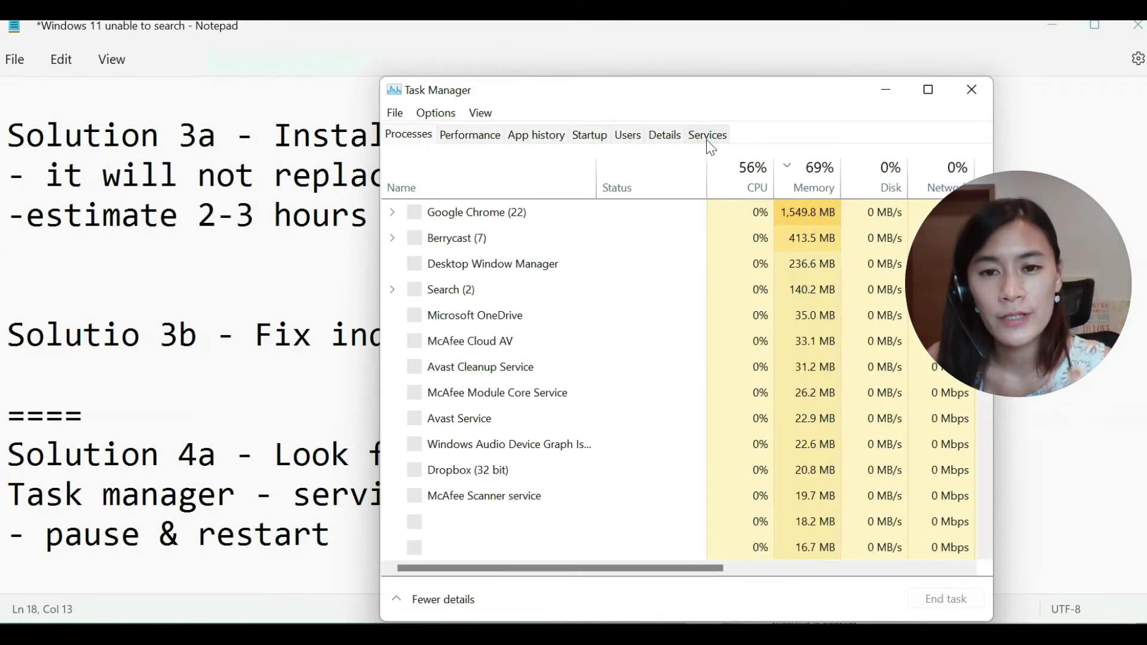
Restart the WSearch service from the Services list so it shows as Stopping
left_click(708, 142)
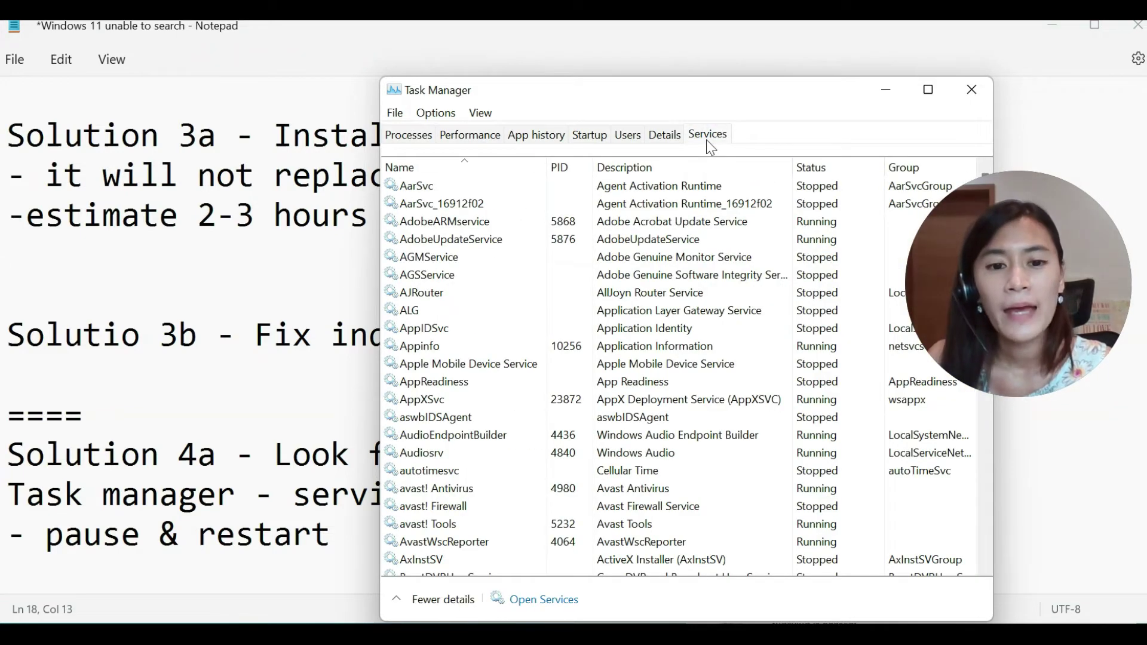
scroll(831, 340, "down", 8)
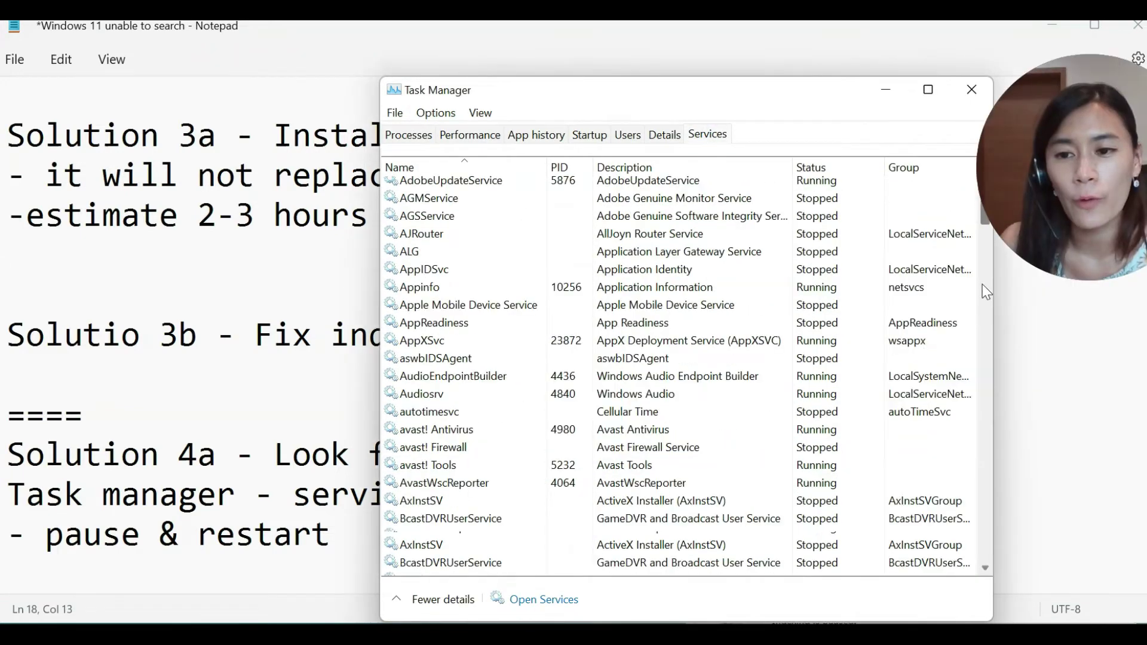
scroll(831, 339, "down", 20)
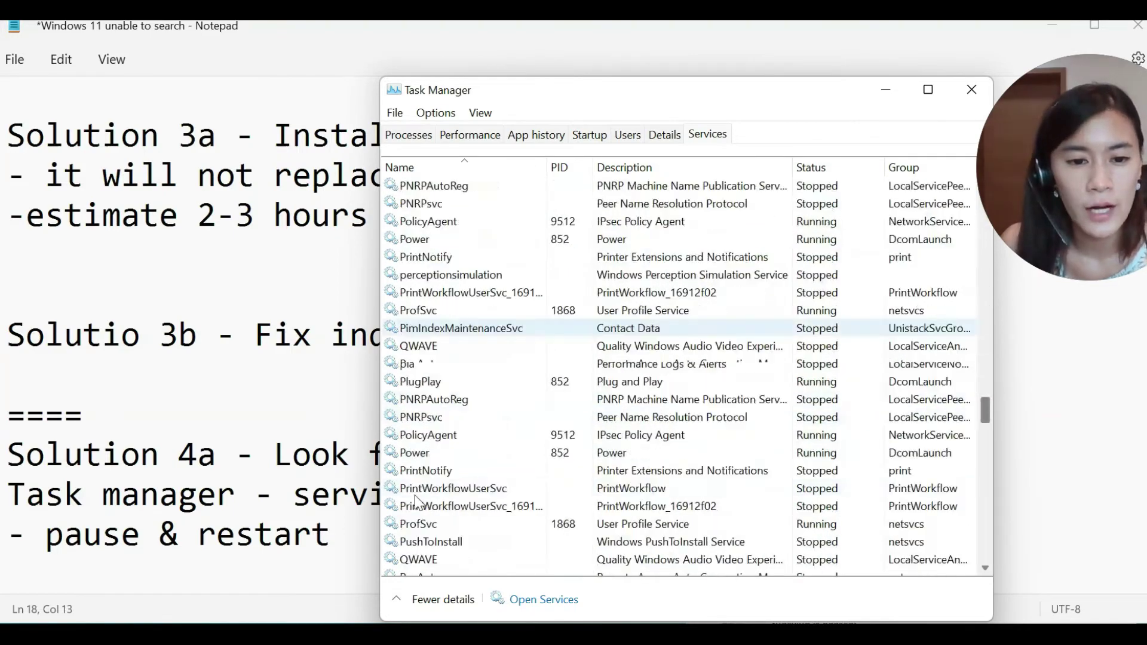
scroll(442, 511, "down", 20)
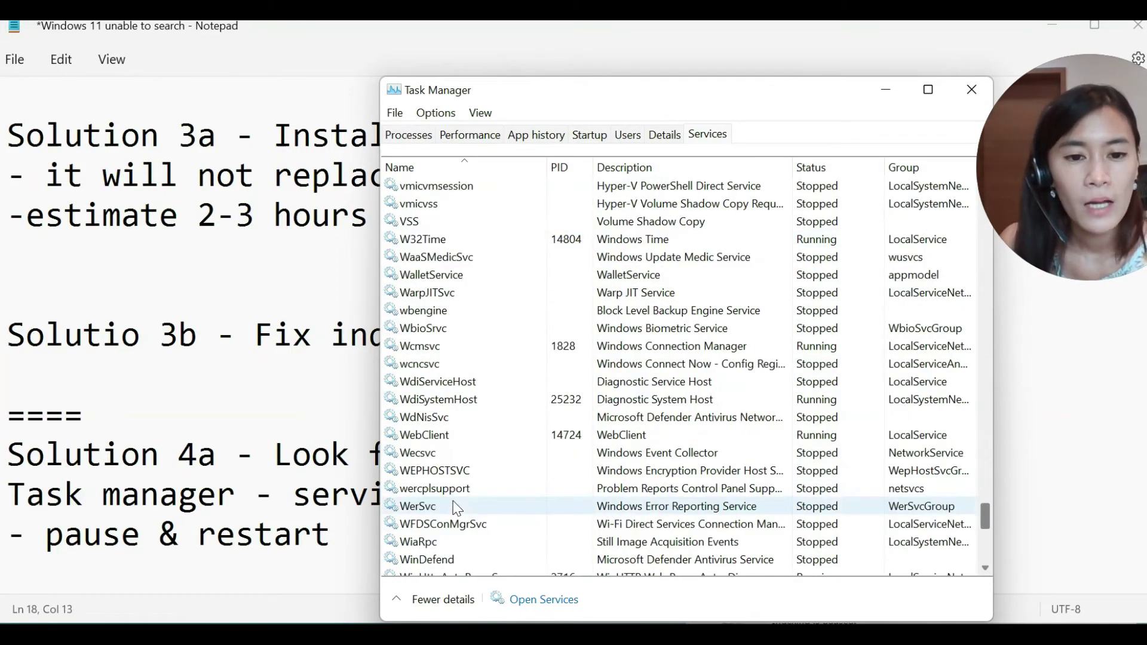
scroll(478, 528, "down", 3)
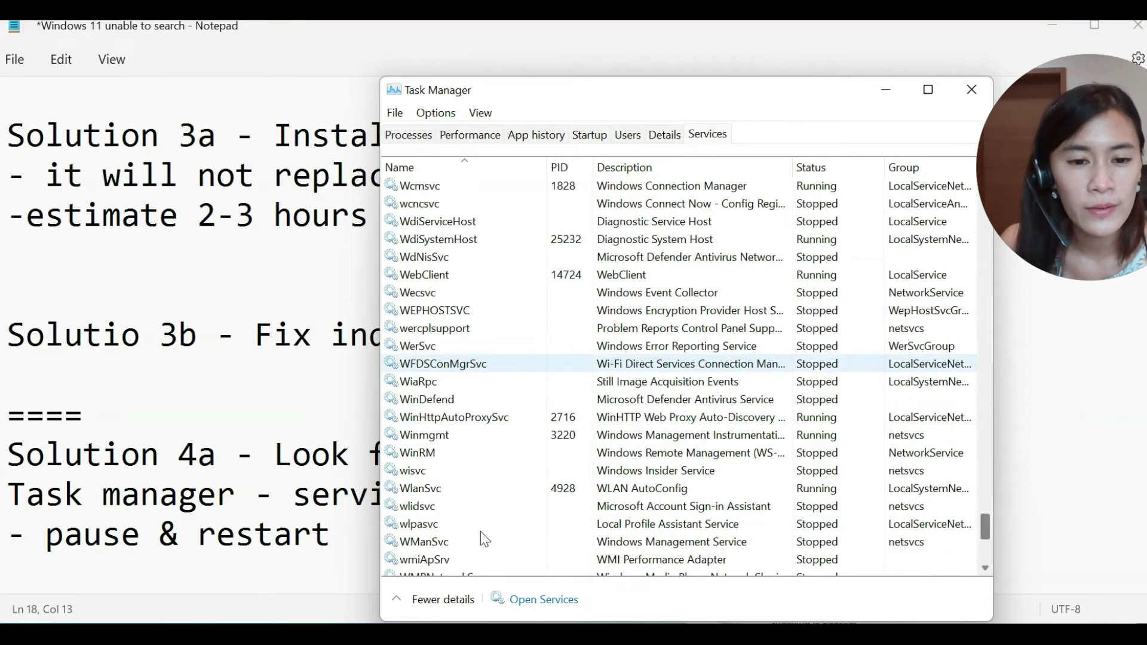
scroll(469, 525, "down", 5)
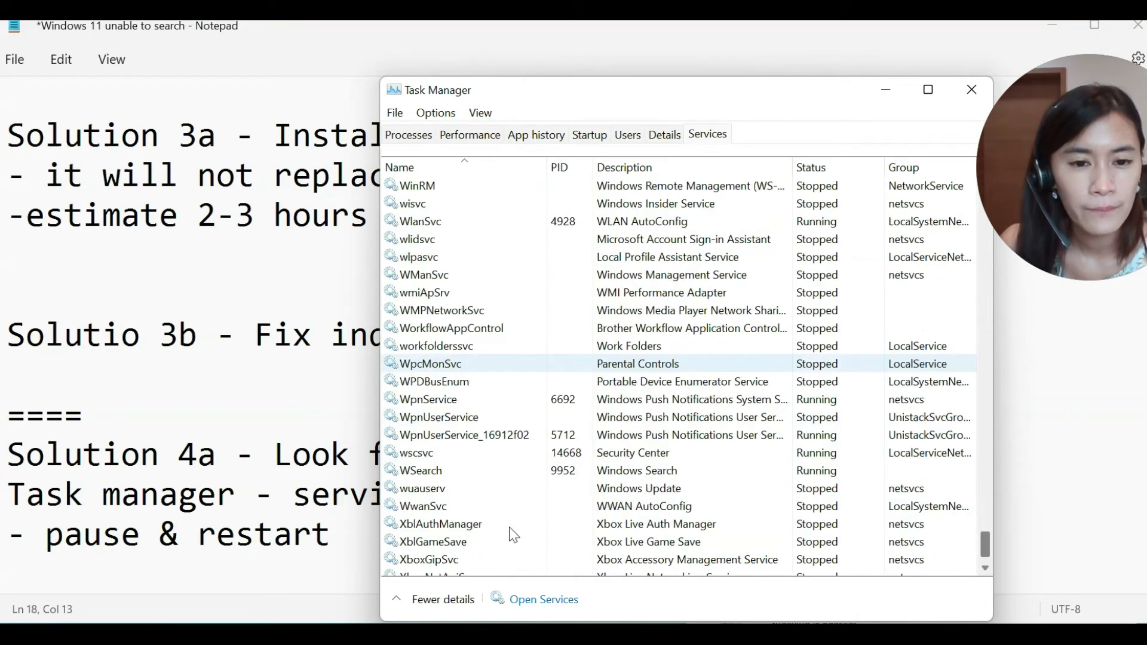
left_click(503, 472)
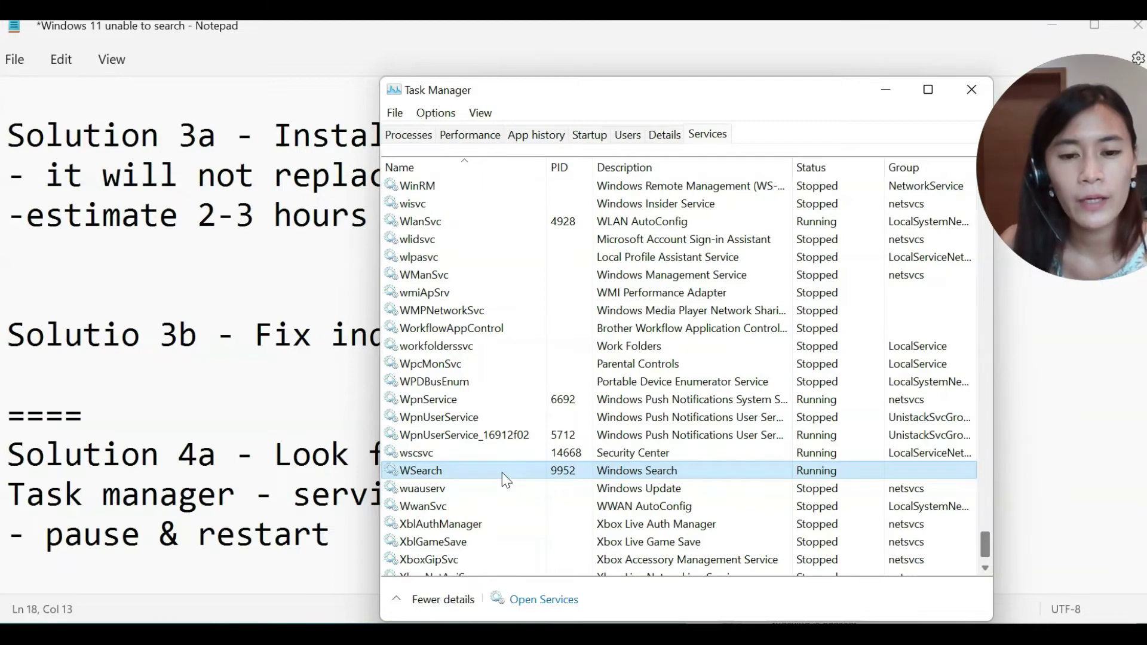
right_click(504, 475)
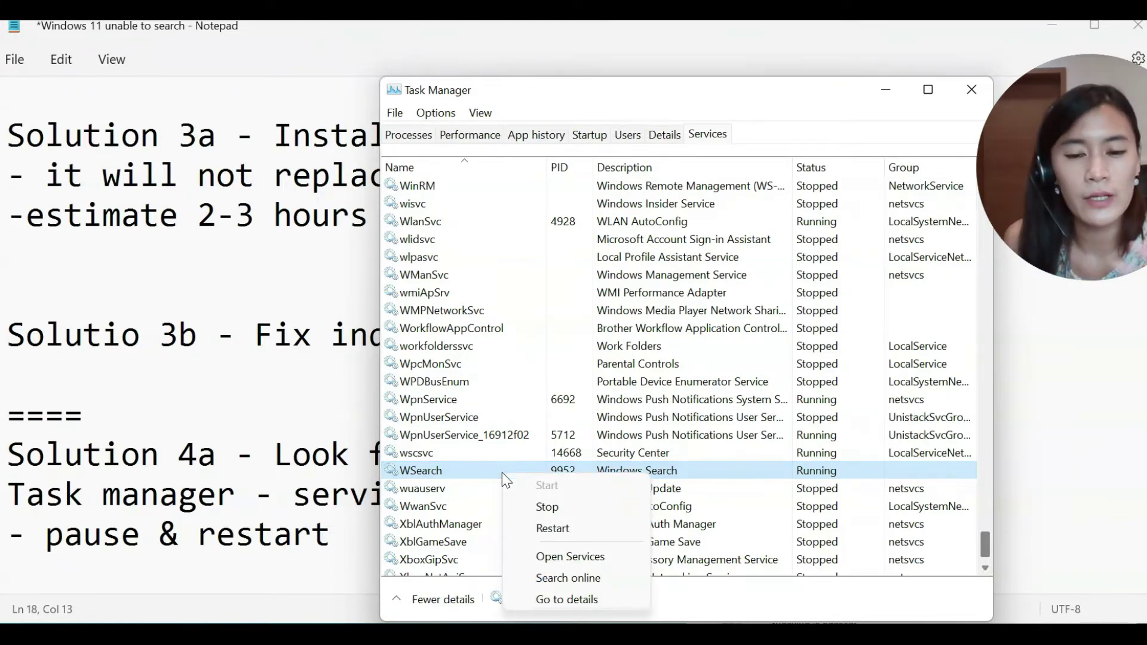
left_click(575, 530)
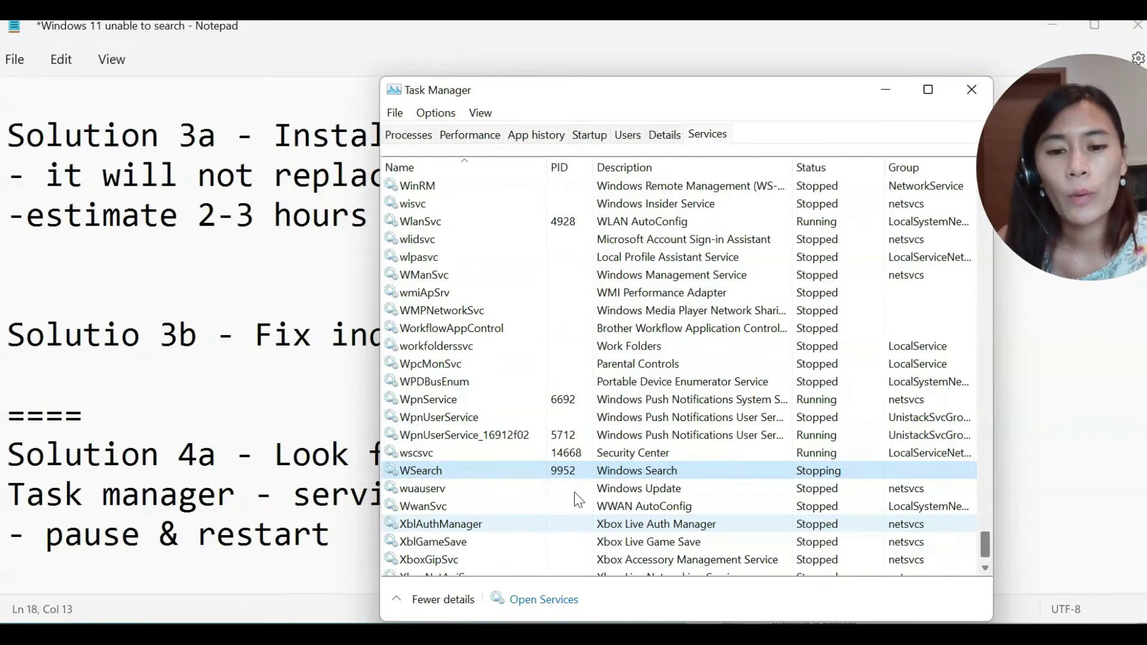
left_click(1040, 28)
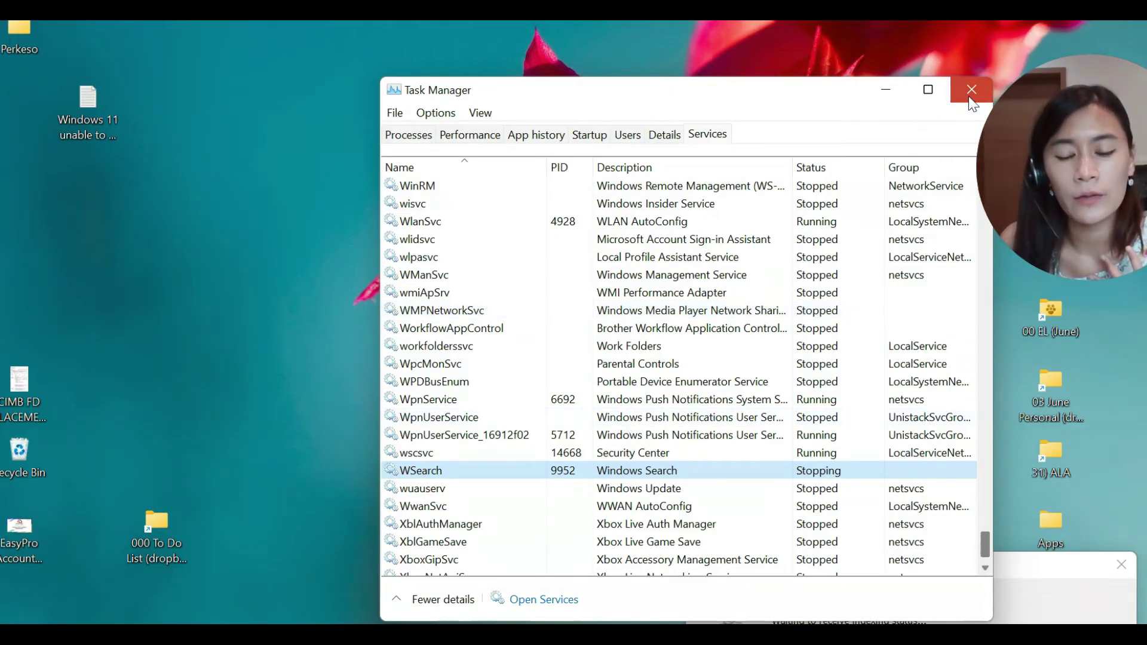
Close Task Manager and move Indexing Options into view, showing 'Indexing is not running'
left_click(971, 95)
left_click_drag(1003, 571, 655, 129)
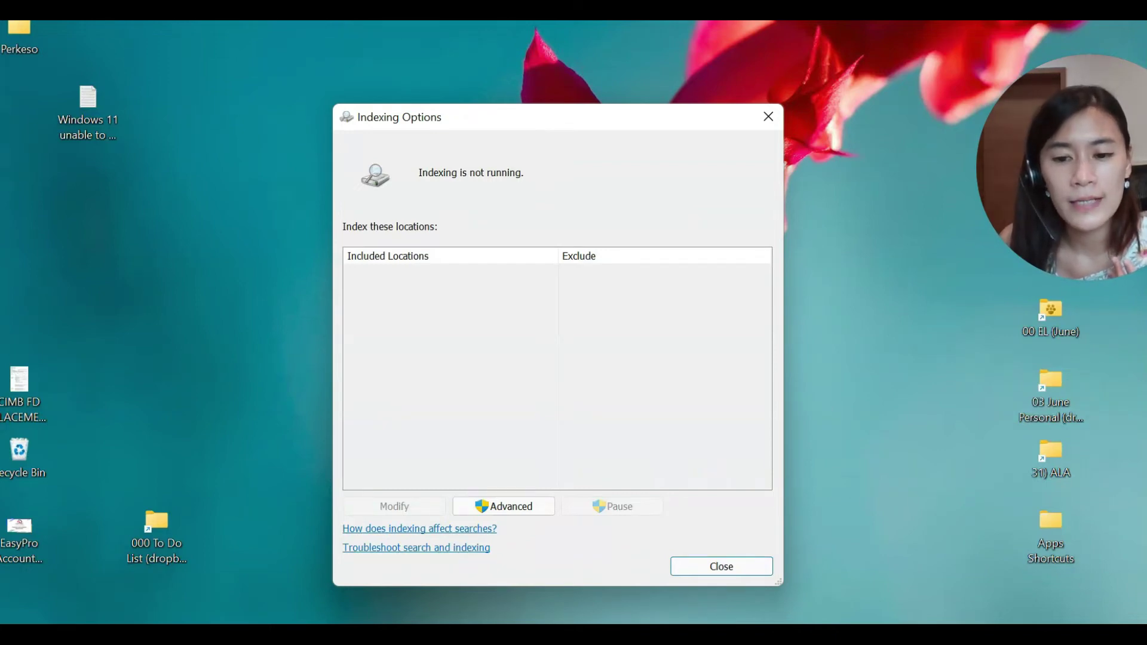
Close Indexing Options and open Task Manager through a 'ta' search
left_click(683, 568)
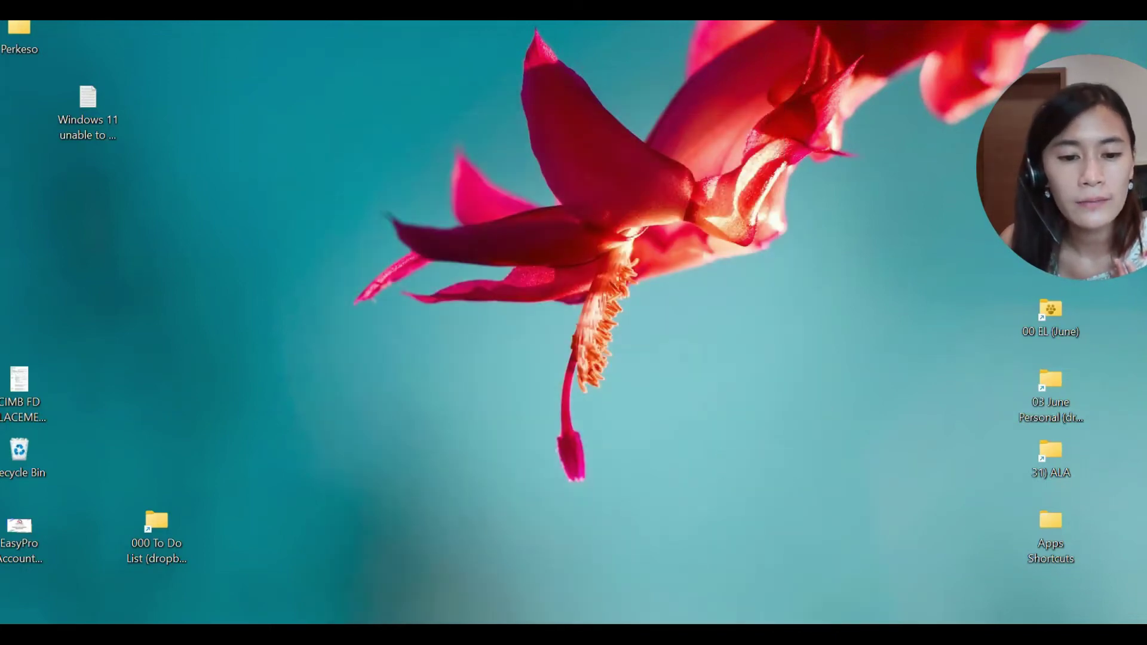
key("super+s")
type("task")
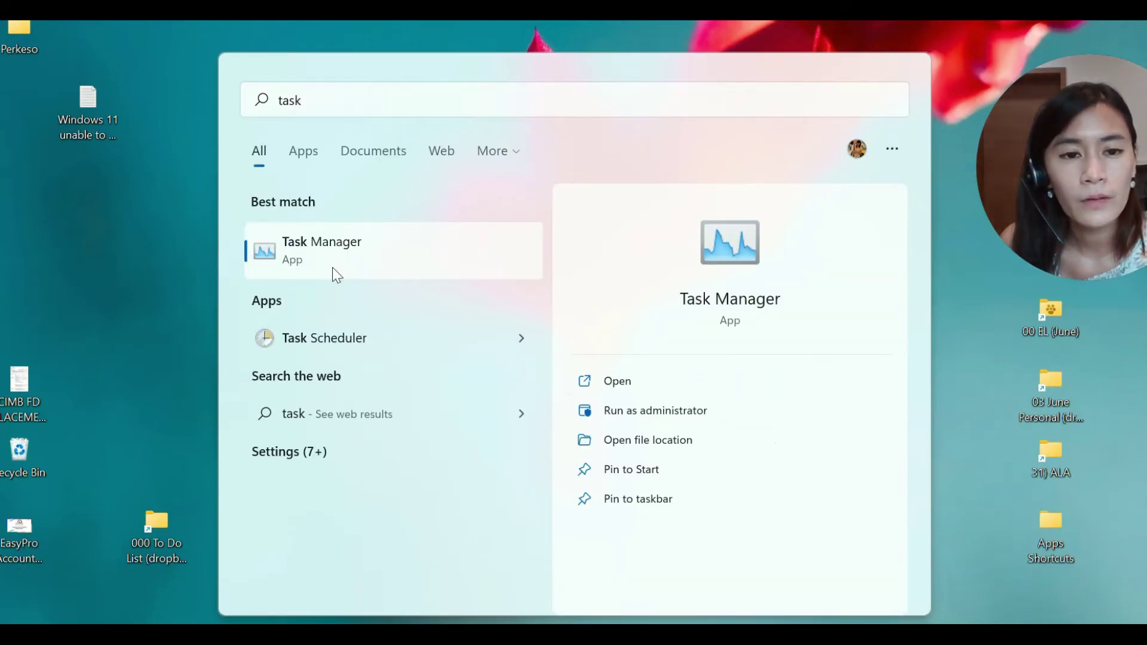
left_click(332, 267)
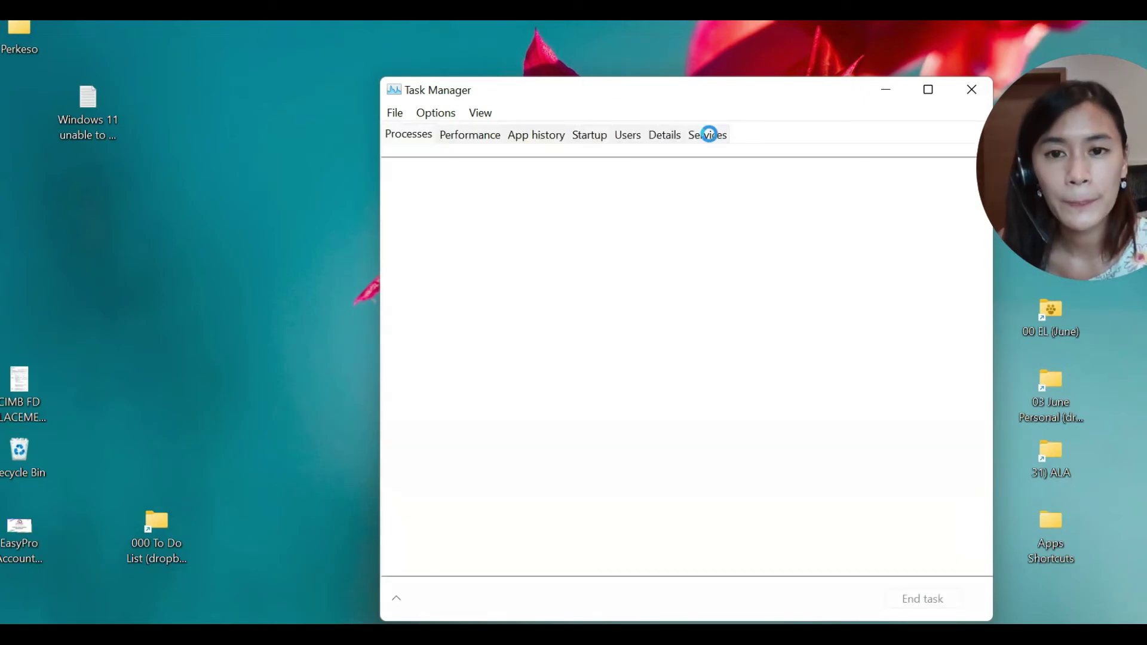
Start the stopped WSearch service from the Services list so it runs again
left_click(711, 137)
scroll(597, 389, "down", 20)
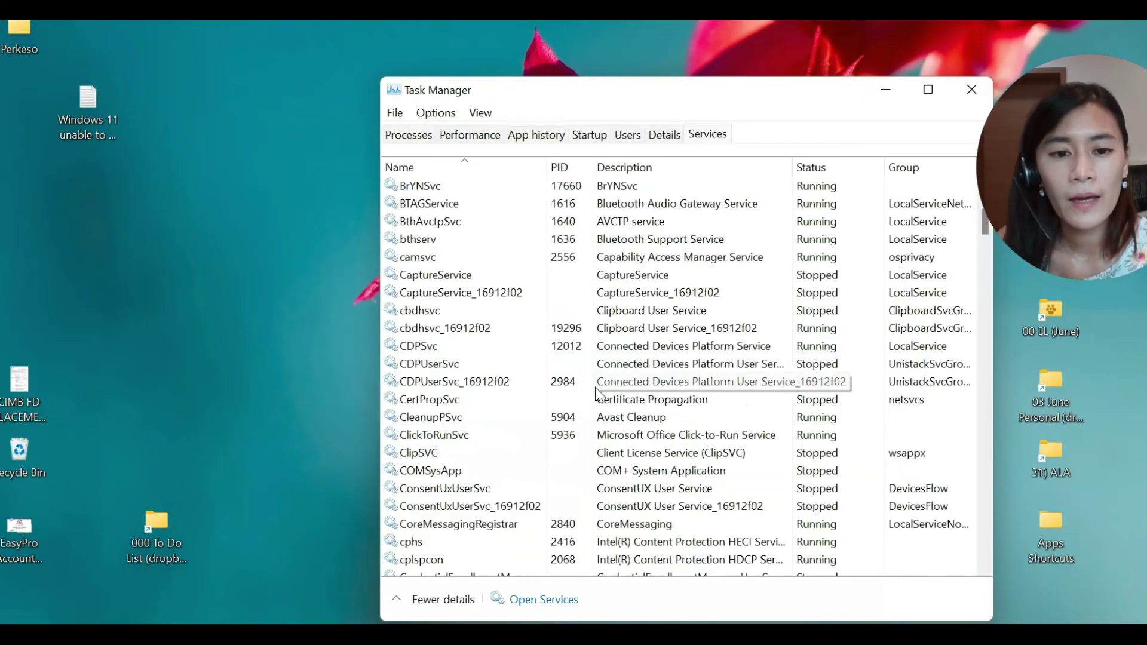
scroll(621, 466, "down", 20)
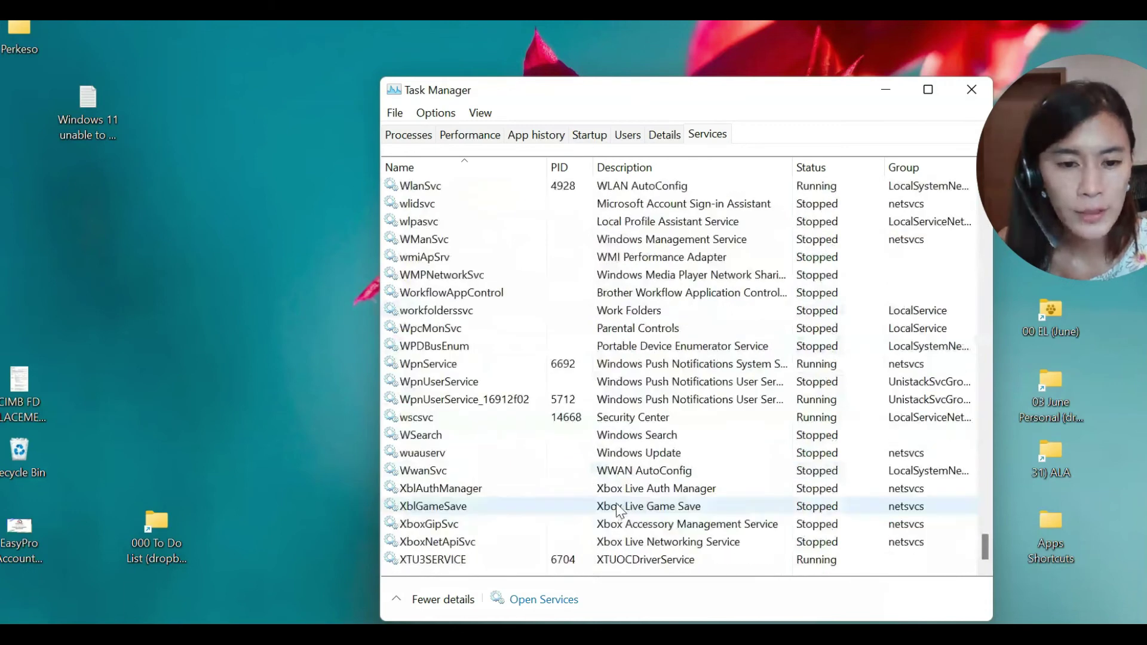
right_click(446, 443)
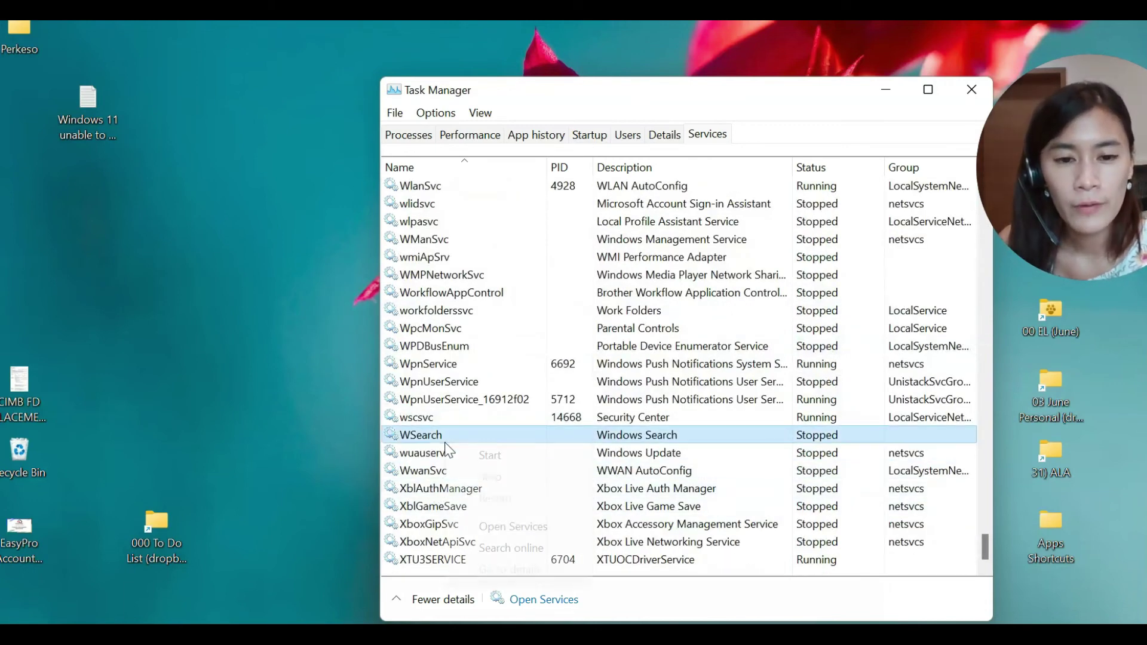
left_click(472, 457)
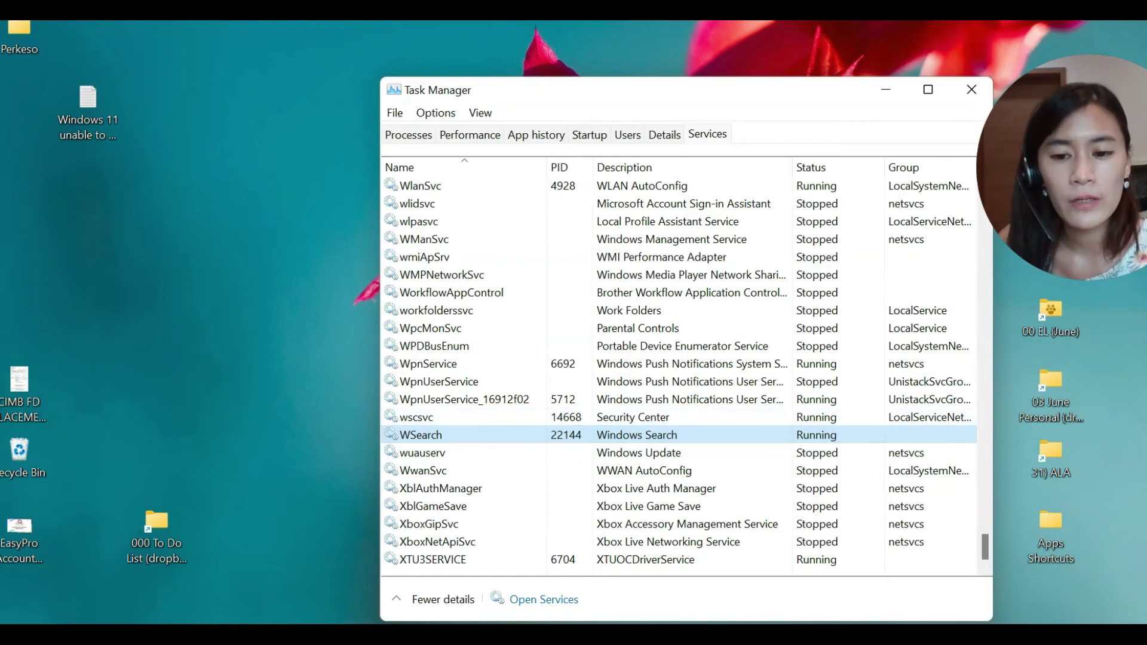
Show the desktop and search 'index' to find Indexing Options
key("super+d")
key("super+d")
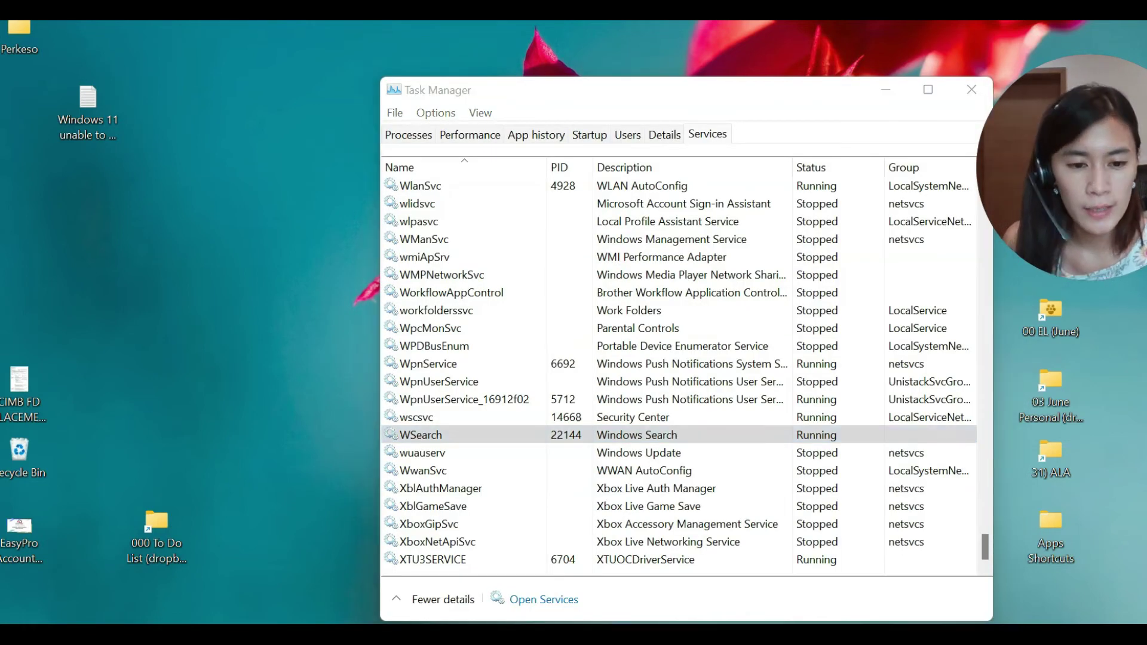
key("super+s")
type("index")
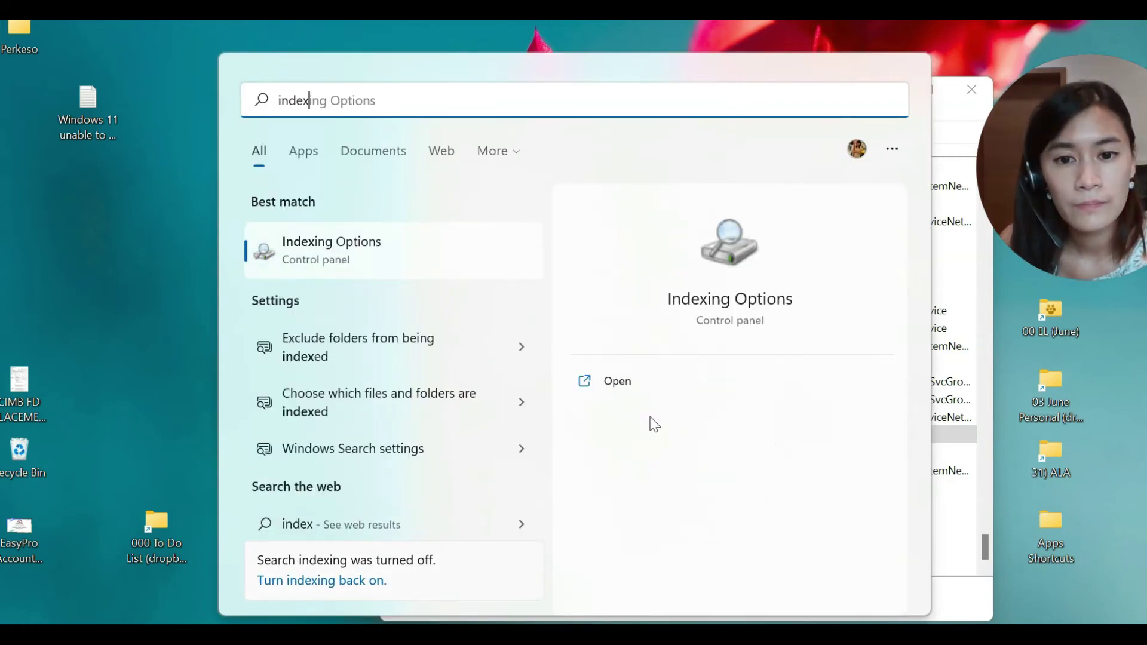
Confirm Indexing Options shows indexing in progress with 206,917 items, then close it and Task Manager
left_click(633, 380)
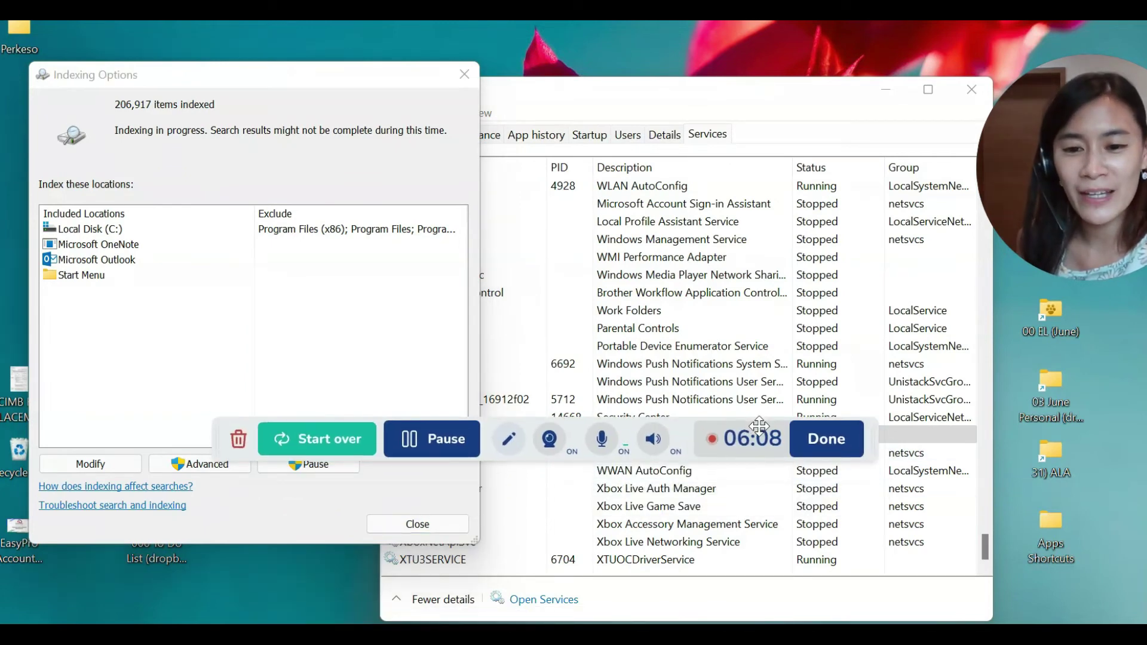
left_click(464, 74)
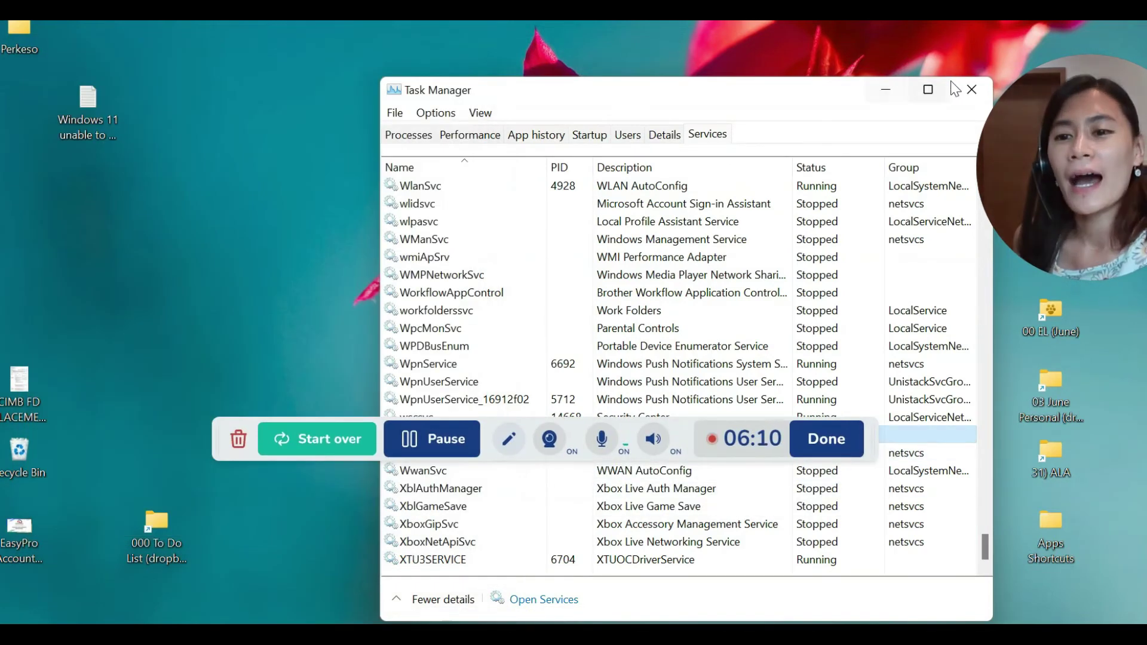
left_click(972, 89)
Bring the Notepad troubleshooting notes back to the front and return to the top of the text
key("alt+Tab")
scroll(208, 221, "down", 1)
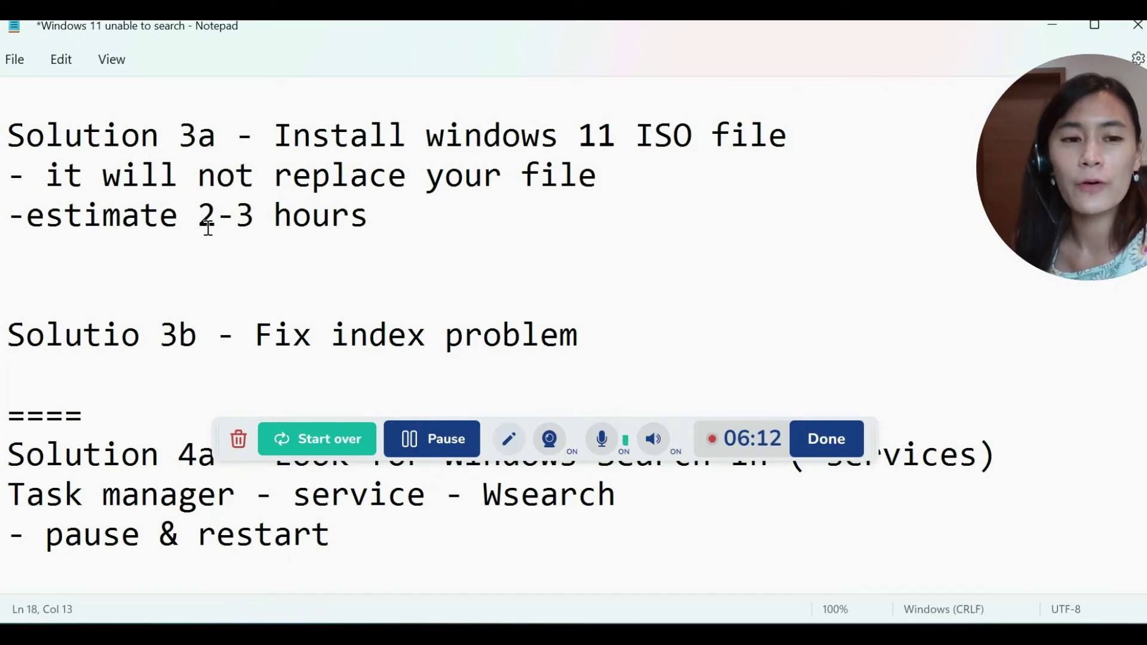
scroll(208, 221, "up", 3)
scroll(303, 216, "down", 3)
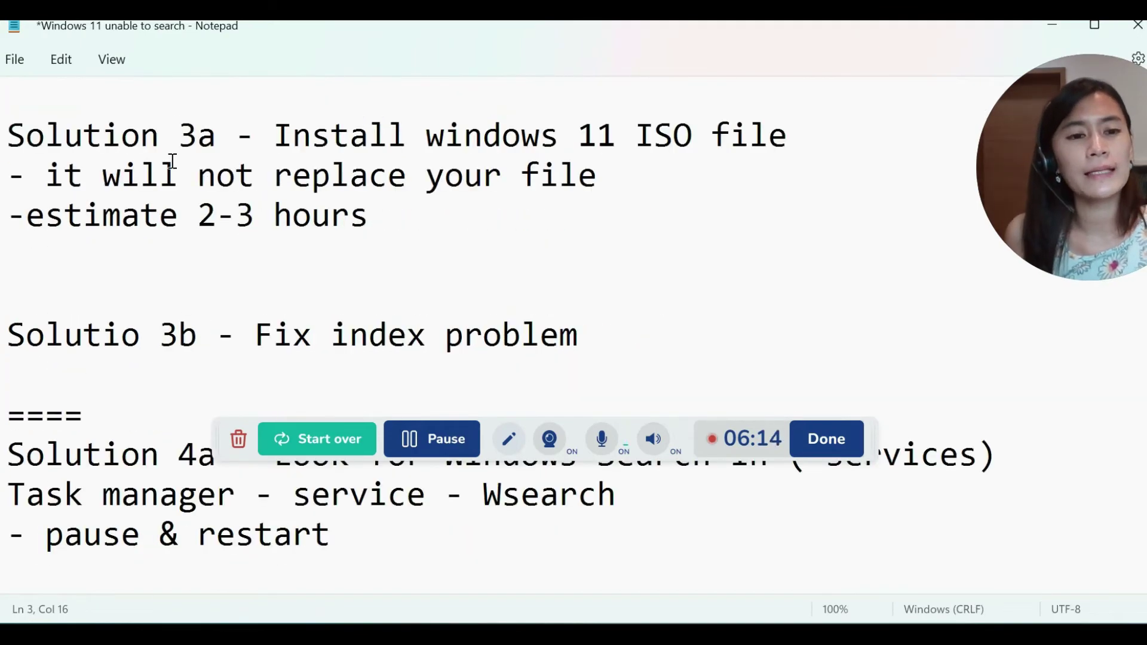
left_click_drag(162, 134, 293, 174)
scroll(358, 269, "up", 3)
scroll(166, 222, "down", 3)
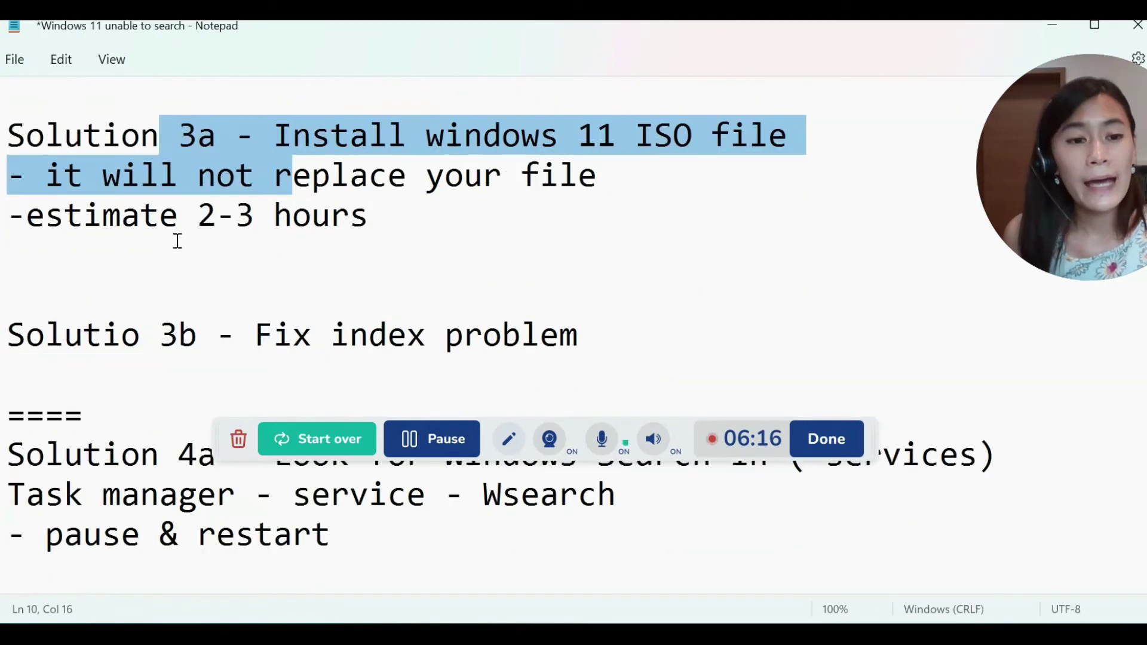
scroll(174, 238, "up", 3)
Insert blank lines above the title and add a '==================' separator row
left_click(16, 103)
key("Return")
key("Return")
key("Return")
key("Return")
key("Return")
key("Return")
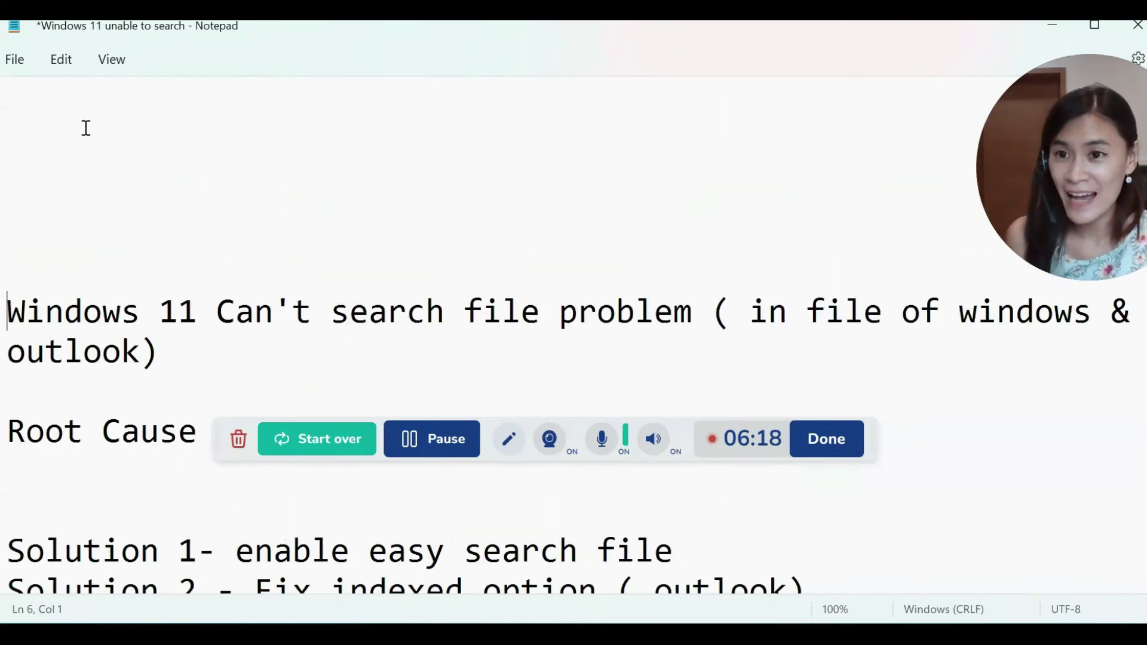
key("Up")
key("Up")
type("==================")
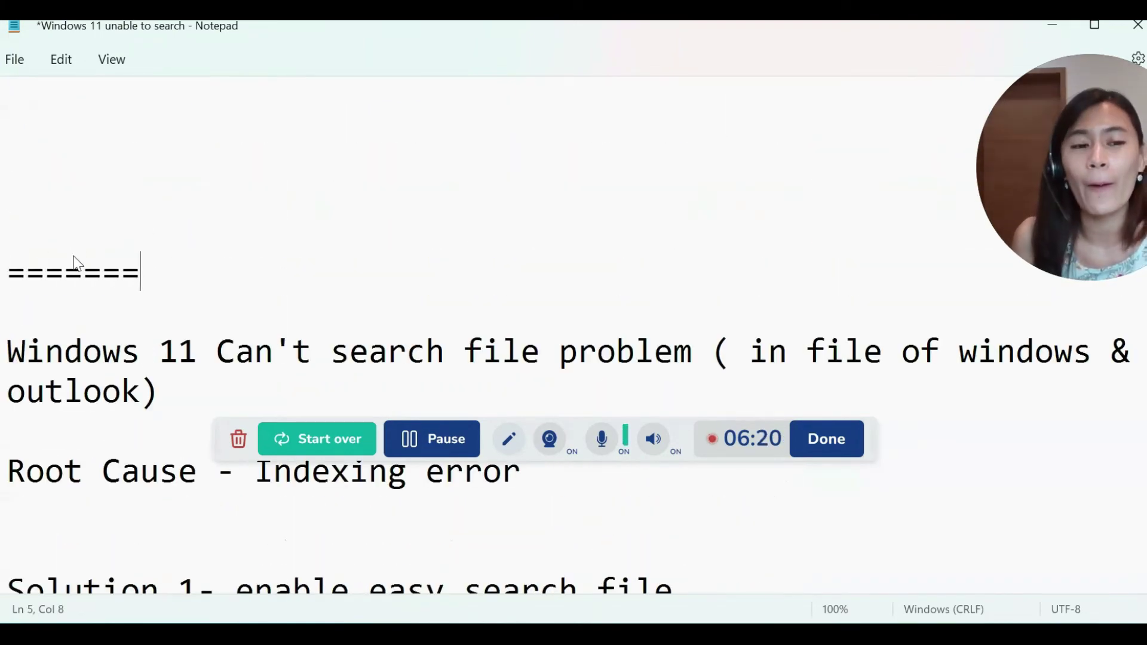
left_click(110, 116)
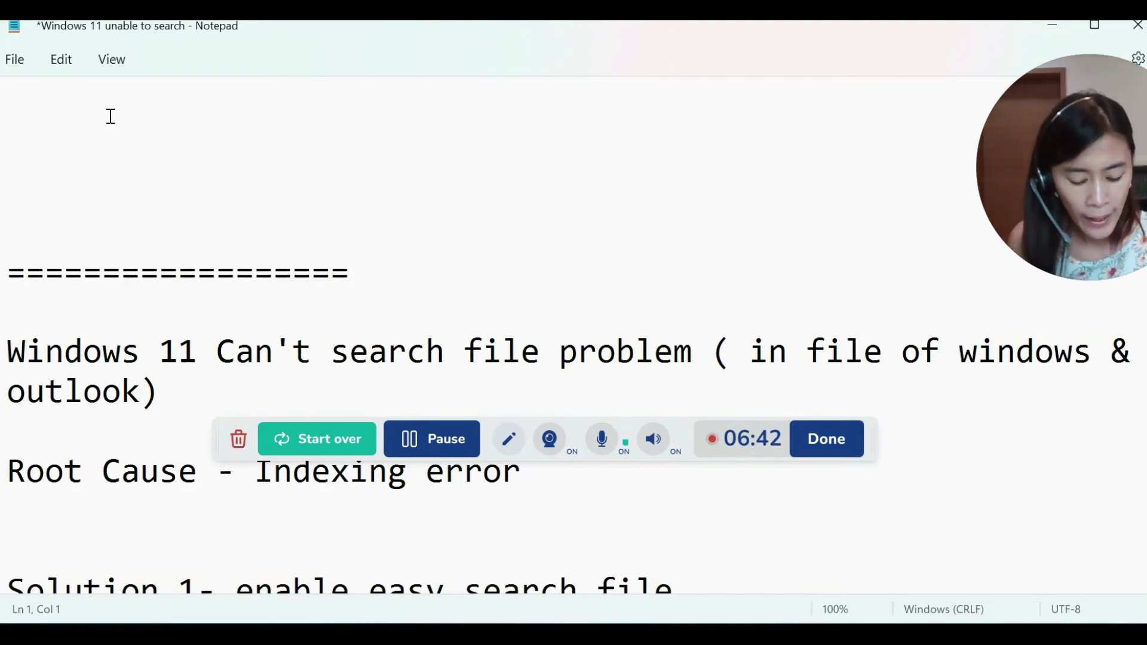
Add the heading 'Free 30-day live video ideas' with 'link.junelow.co/free30' on the line below
type("Free 30-")
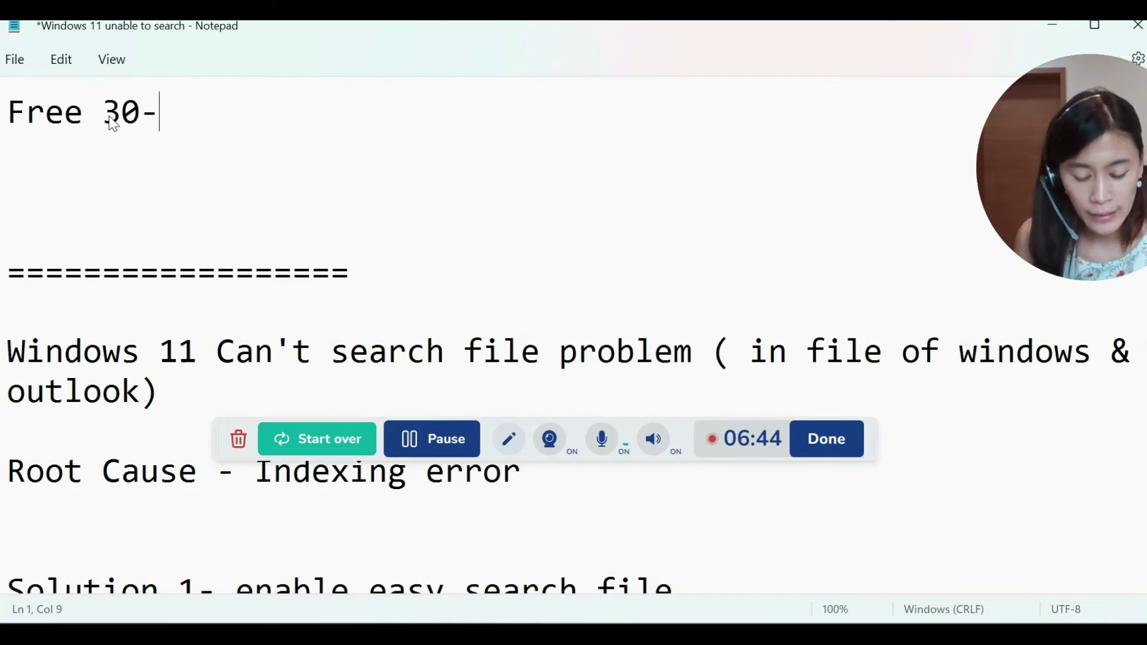
type("day live video ideas")
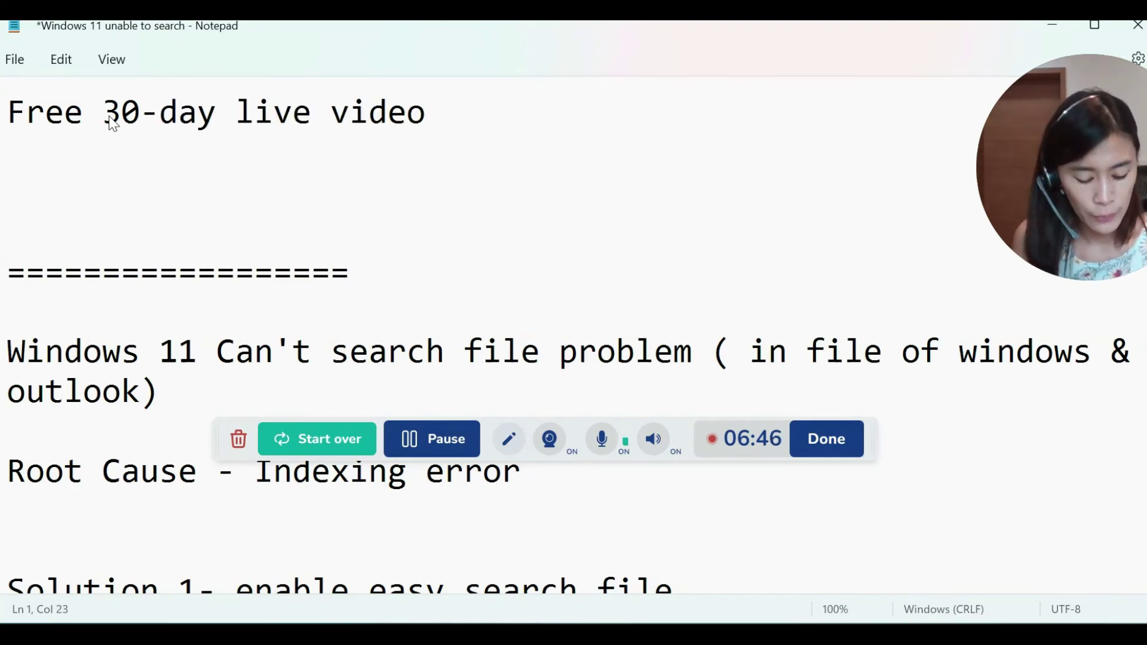
key("Return")
type("W")
key("BackSpace")
type("link.junelow.co")
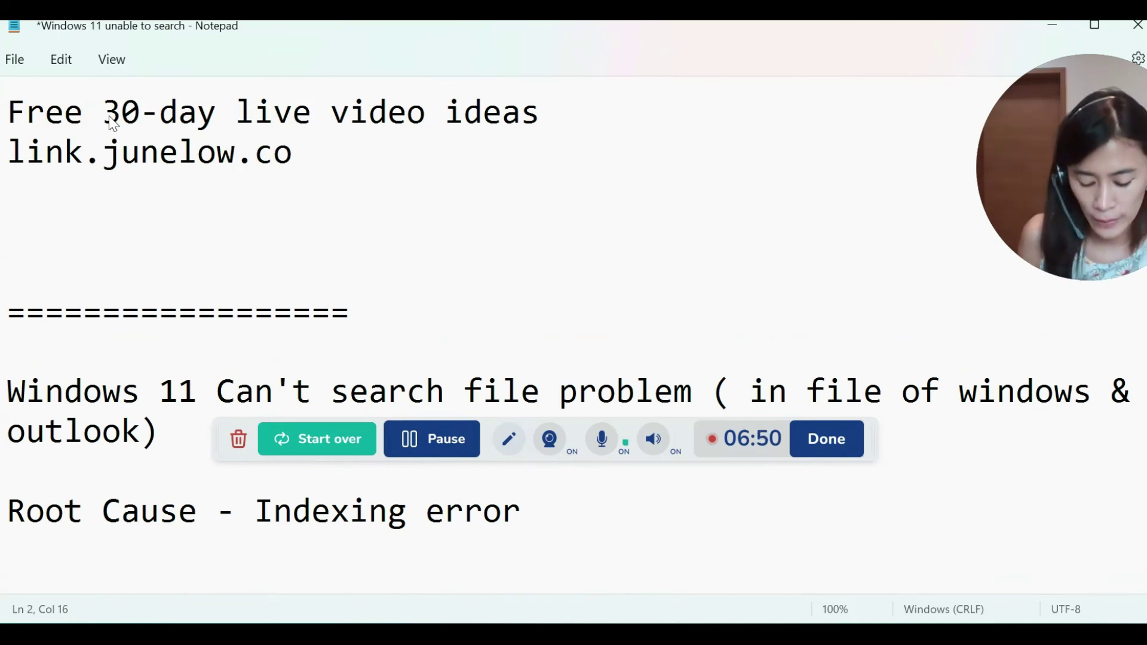
type("/free30")
key("Return")
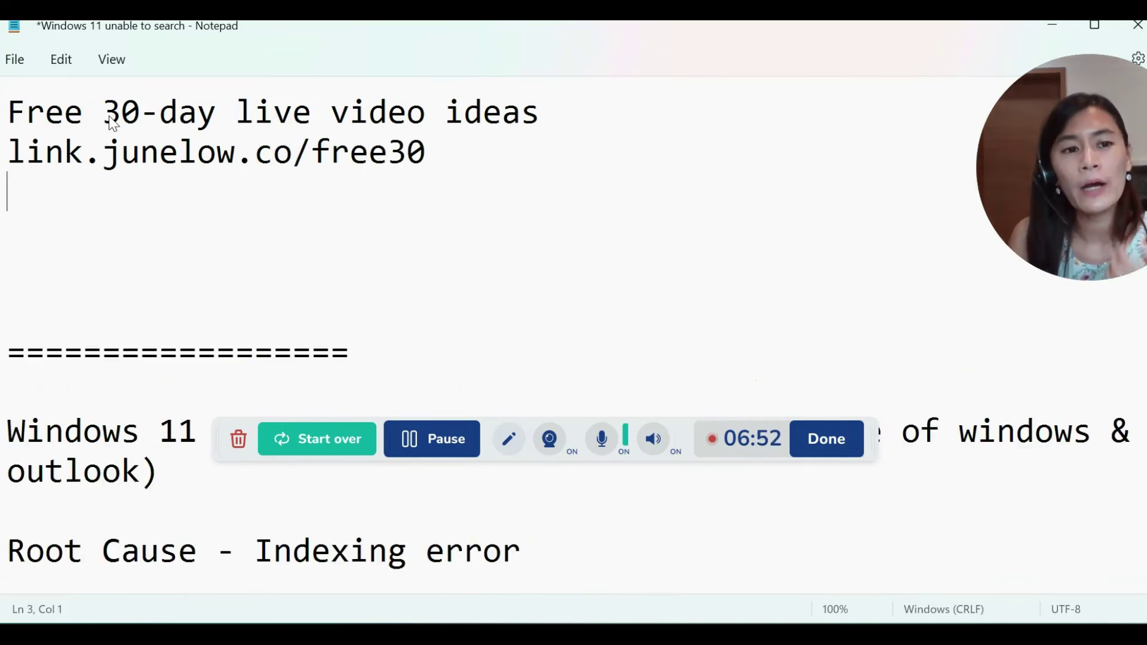